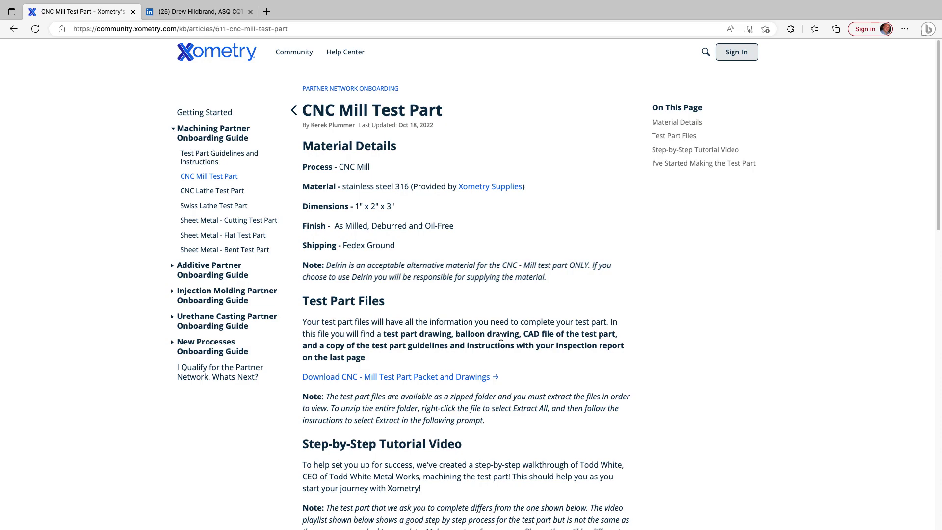
Switch to Finder and preview the Mill Test Part Revision 07 drawing PDF
{"action": "key", "text": "ctrl+Up"}
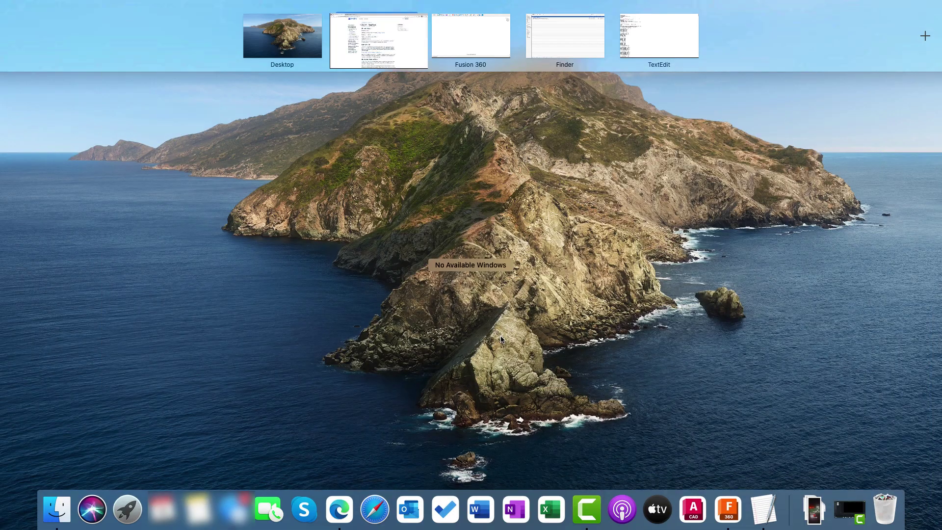
{"action": "left_click", "coordinate": [570, 45]}
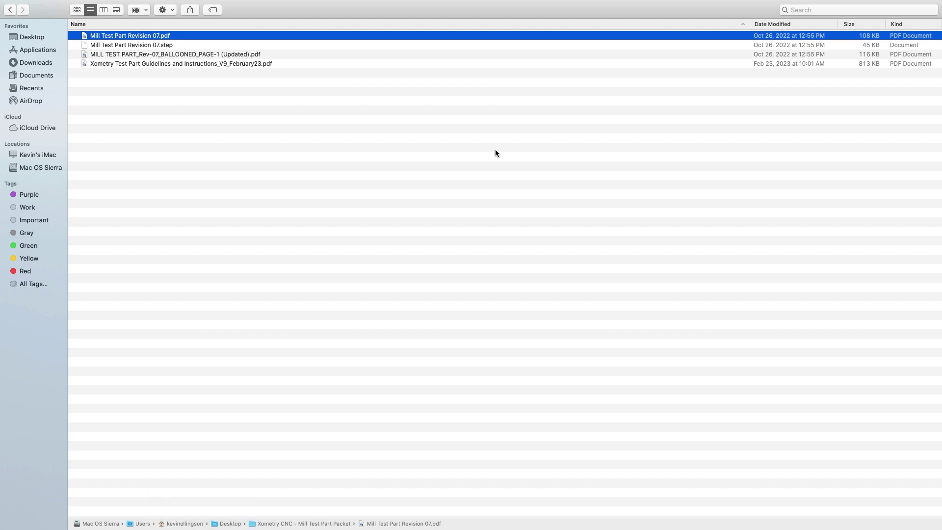
{"action": "key", "text": "space"}
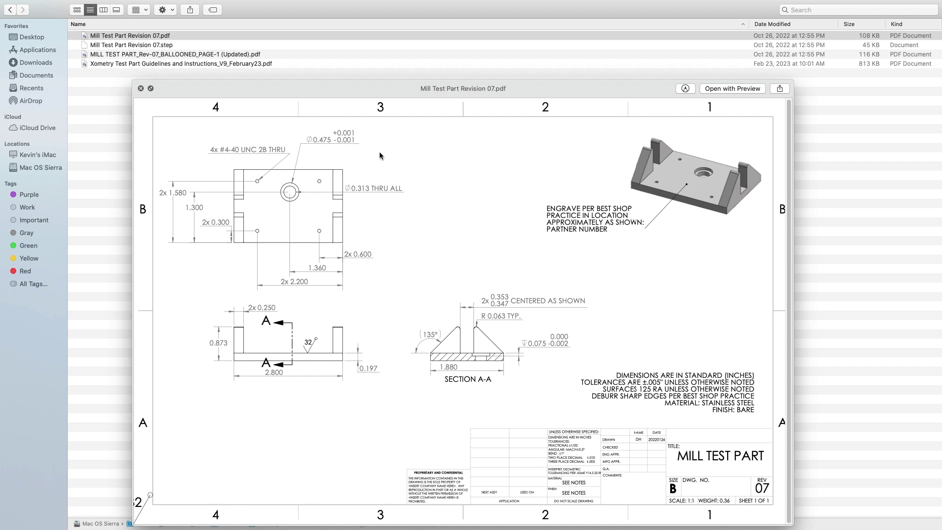
{"action": "key", "text": "space"}
Preview the ballooned drawing, MILL TEST PART_Rev-07_BALLOONED_PAGE-1 (Updated).pdf
{"action": "left_click", "coordinate": [200, 46]}
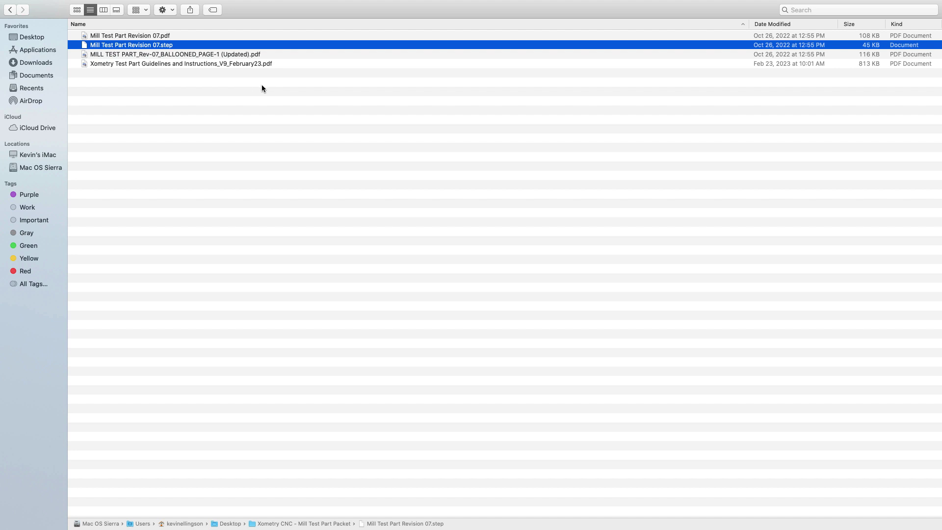
{"action": "left_click", "coordinate": [253, 55]}
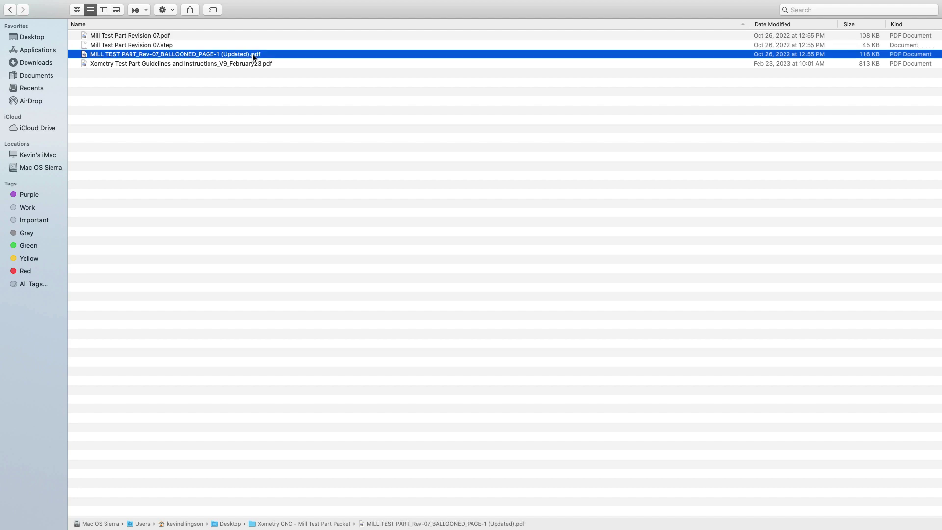
{"action": "key", "text": "space"}
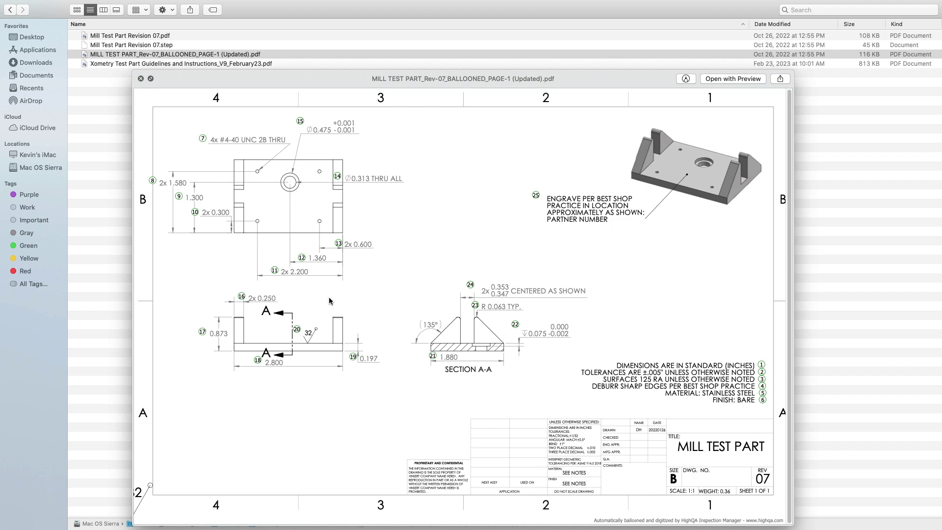
Preview the Xometry guidelines PDF down to the Inspection Report, then select the STEP file
{"action": "key", "text": "space"}
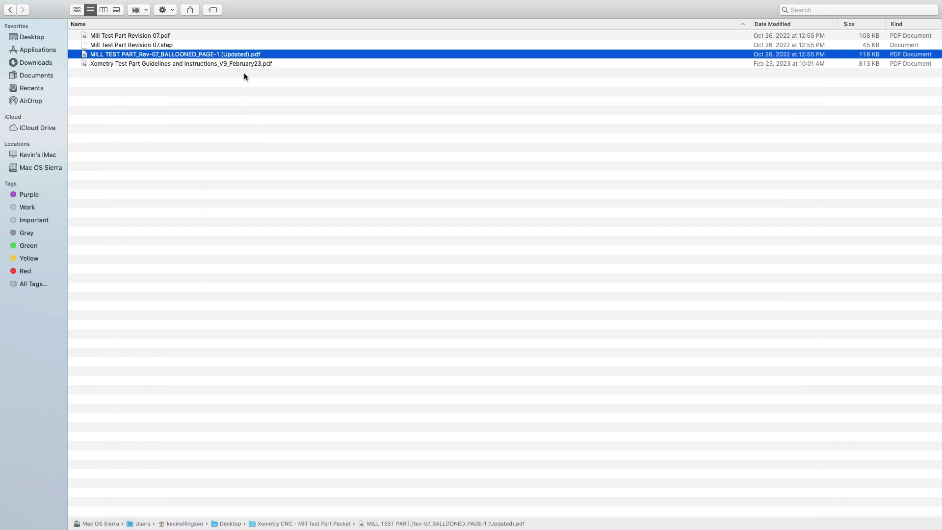
{"action": "key", "text": "Down"}
{"action": "key", "text": "space"}
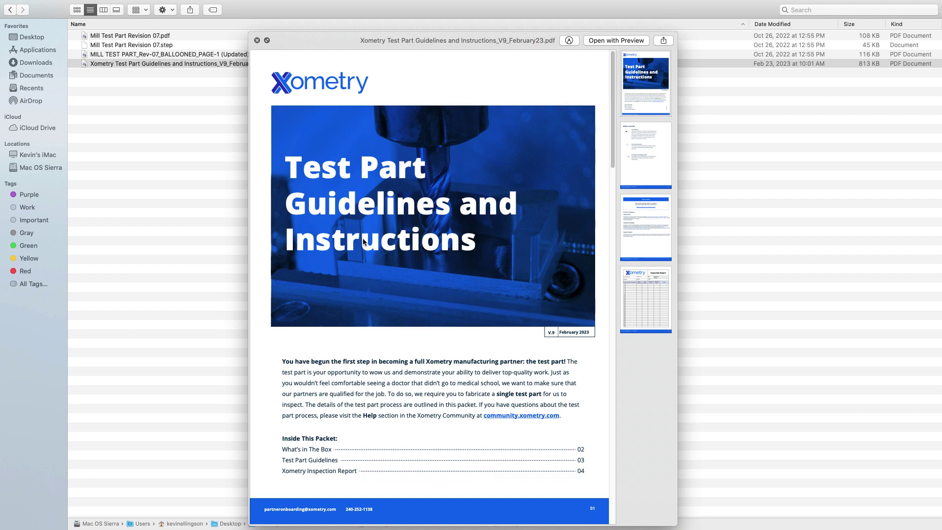
{"action": "scroll", "coordinate": [371, 267], "scroll_direction": "down", "scroll_amount": 10}
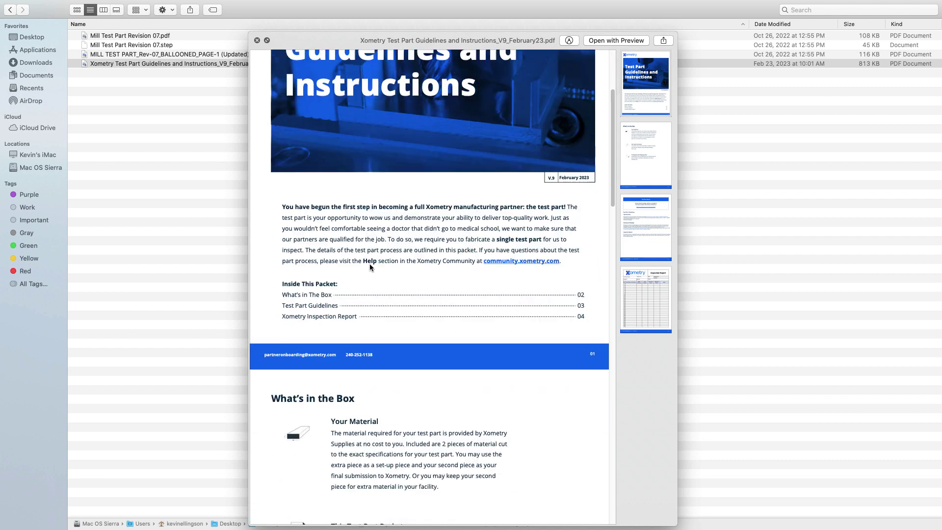
{"action": "scroll", "coordinate": [370, 267], "scroll_direction": "down", "scroll_amount": 15}
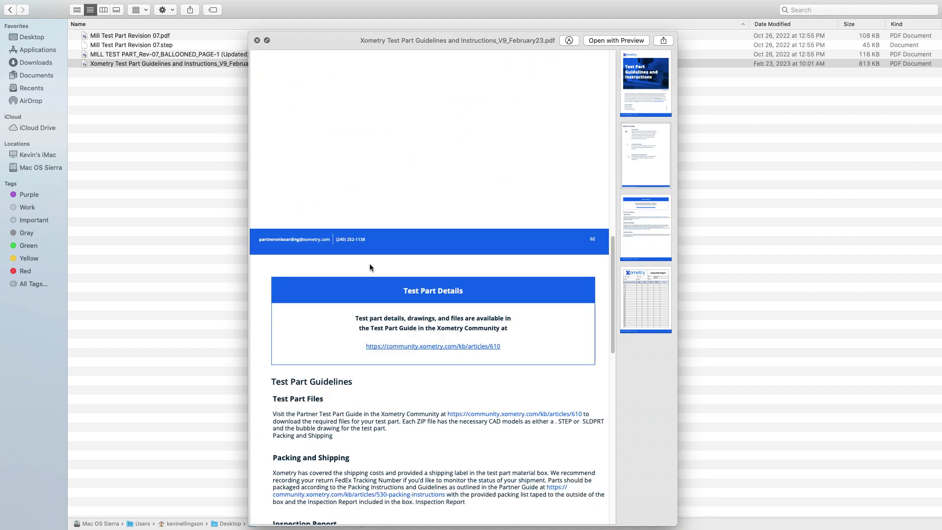
{"action": "scroll", "coordinate": [371, 266], "scroll_direction": "down", "scroll_amount": 10}
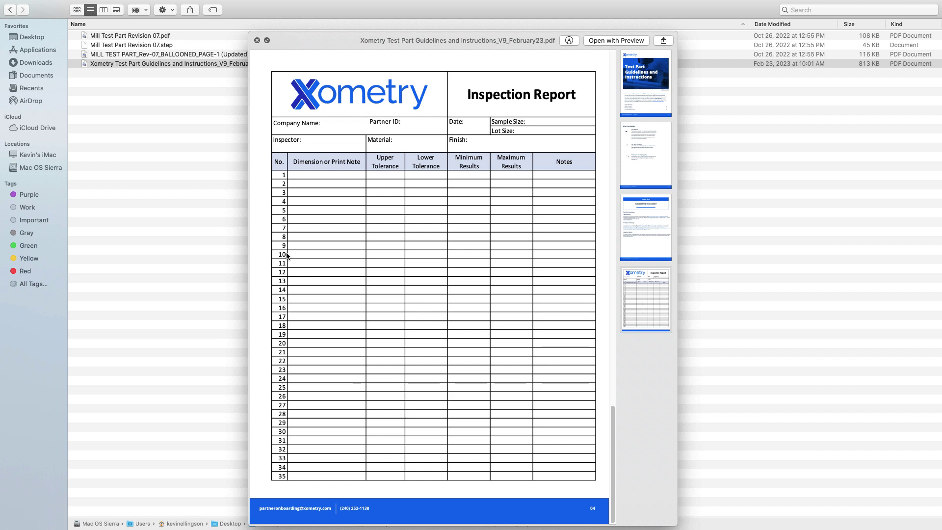
{"action": "left_click", "coordinate": [190, 45]}
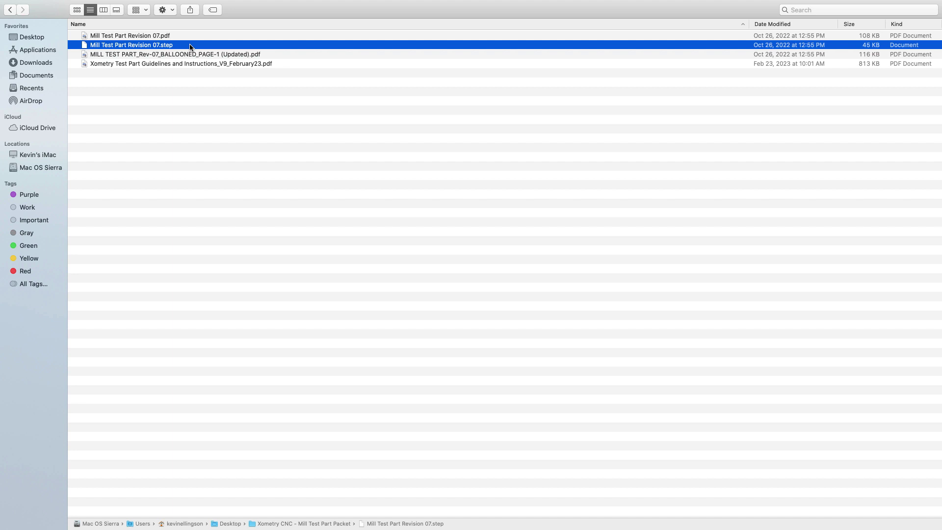
View the Mill Test Part STEP file's raw header and data entries in TextEdit
{"action": "key", "text": "ctrl+Up"}
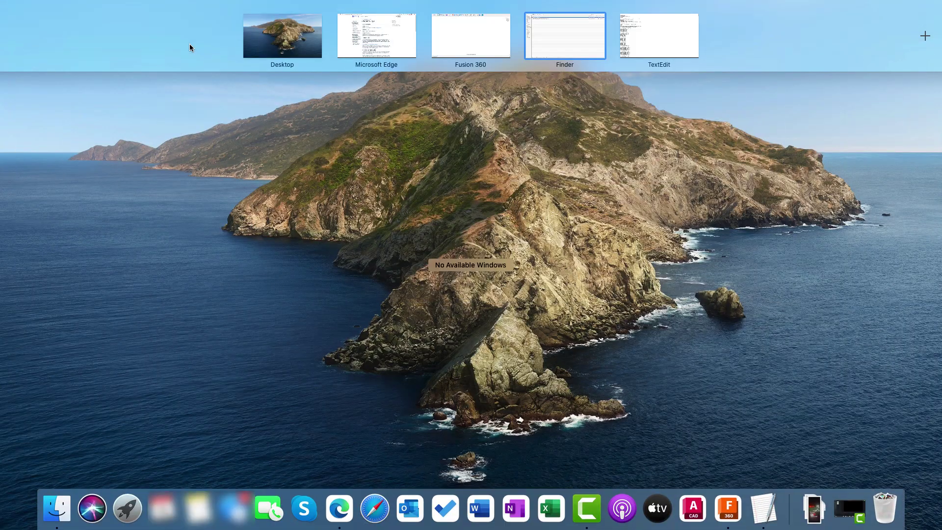
{"action": "left_click", "coordinate": [623, 55]}
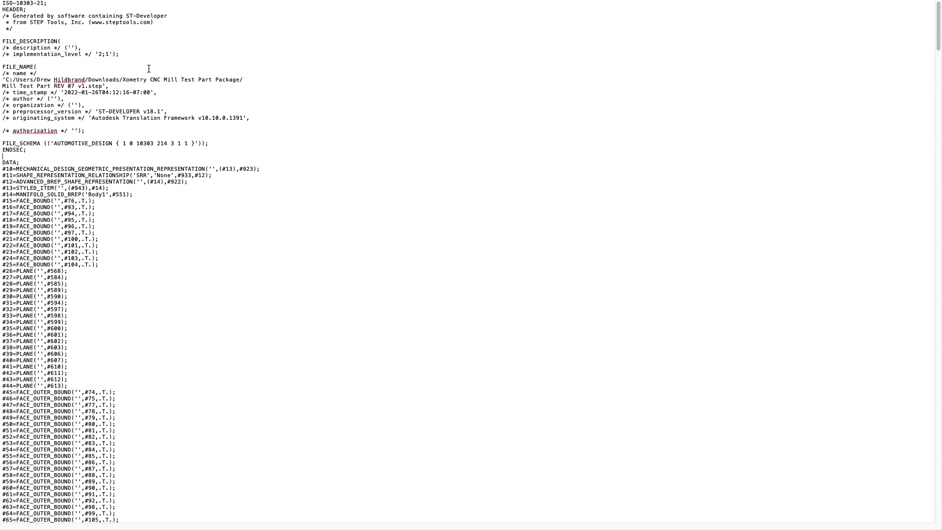
{"action": "key", "text": "ctrl+Up"}
Switch to Edge and scroll through the LinkedIn profile tab beside the Xometry article
{"action": "left_click", "coordinate": [352, 35]}
{"action": "left_click", "coordinate": [201, 12]}
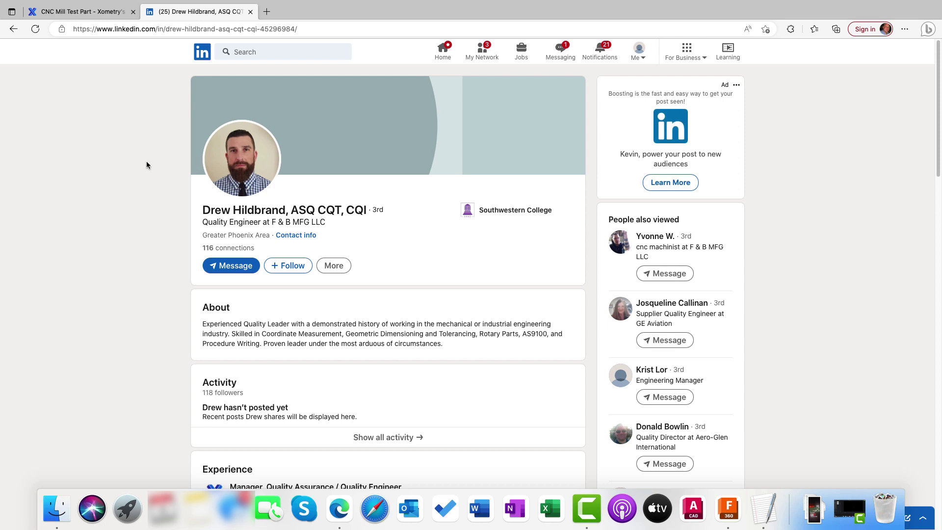
{"action": "scroll", "coordinate": [146, 162], "scroll_direction": "down", "scroll_amount": 3}
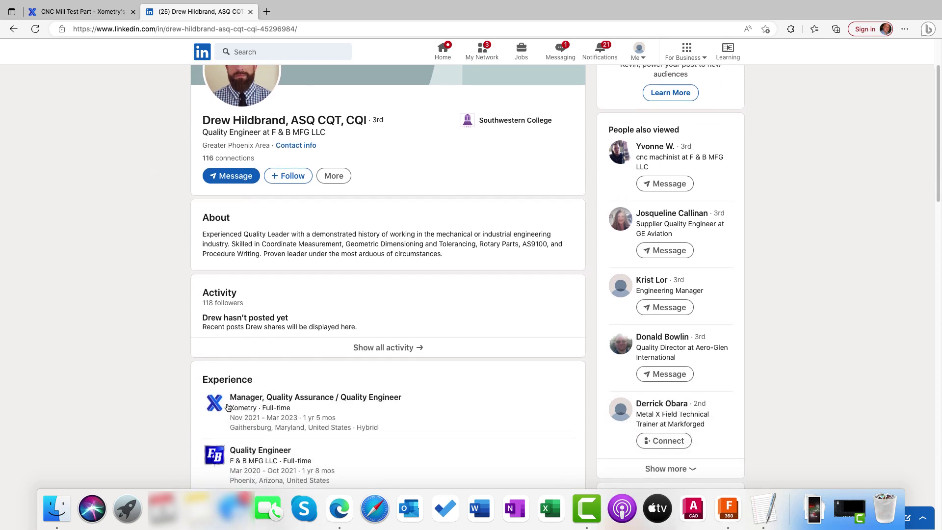
{"action": "scroll", "coordinate": [166, 344], "scroll_direction": "up", "scroll_amount": 3}
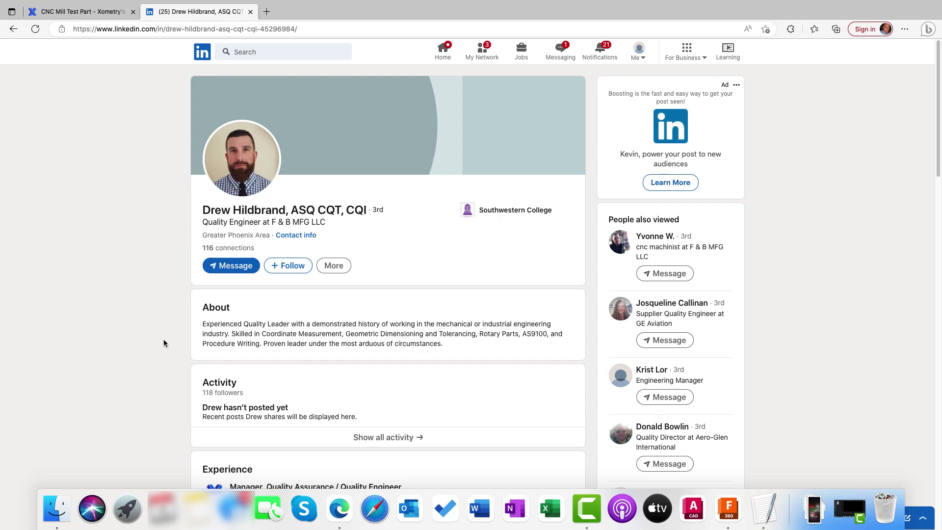
{"action": "key", "text": "ctrl+Up"}
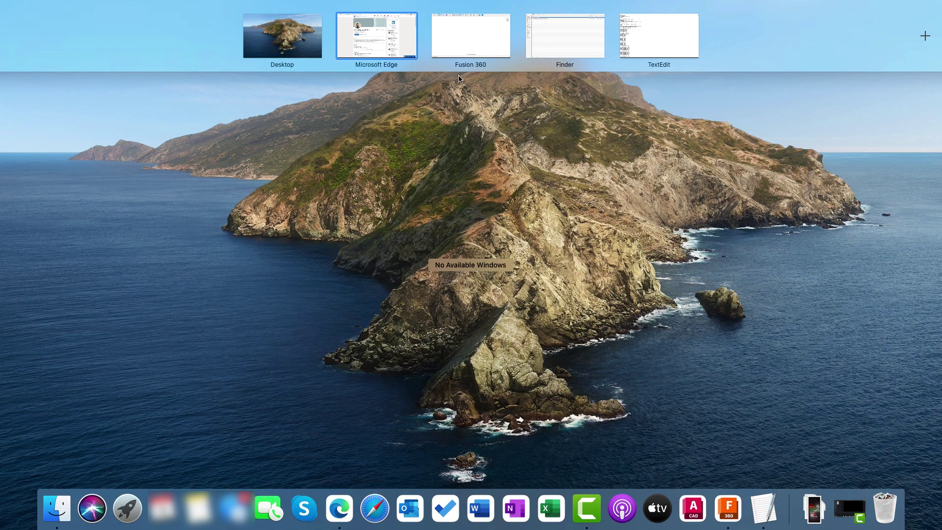
Switch to Fusion 360's empty Untitled design, briefly opening and closing the Data Panel
{"action": "left_click", "coordinate": [462, 42]}
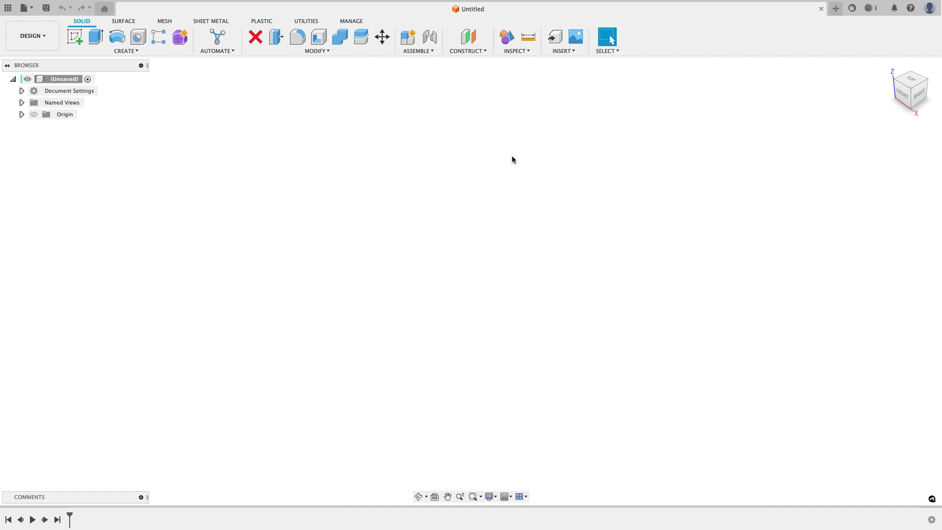
{"action": "left_click", "coordinate": [8, 8]}
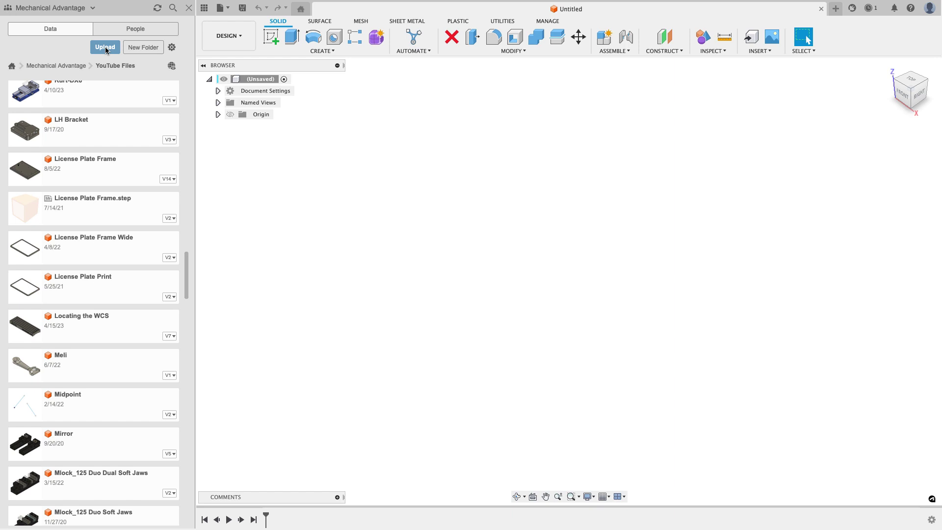
{"action": "left_click", "coordinate": [189, 14]}
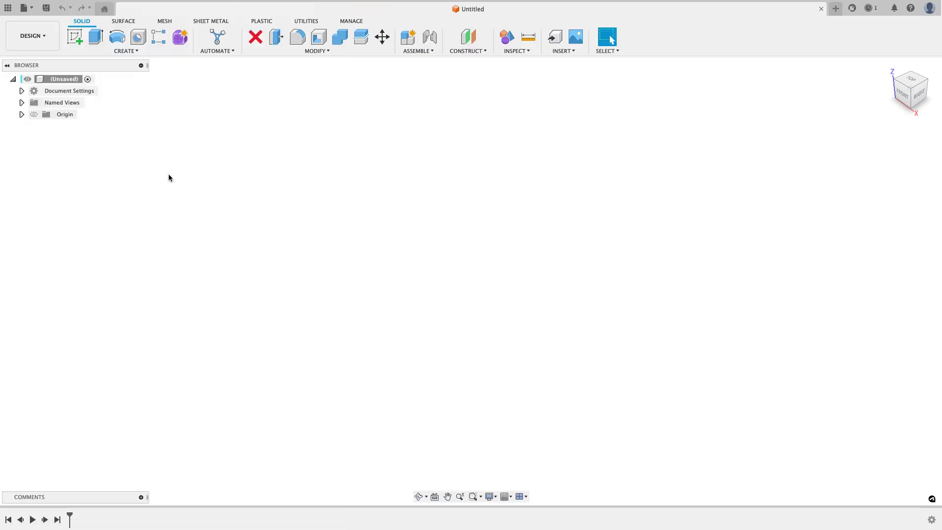
Open Mill Test Part Revision 07.step from this computer as a new design
{"action": "left_click", "coordinate": [26, 8]}
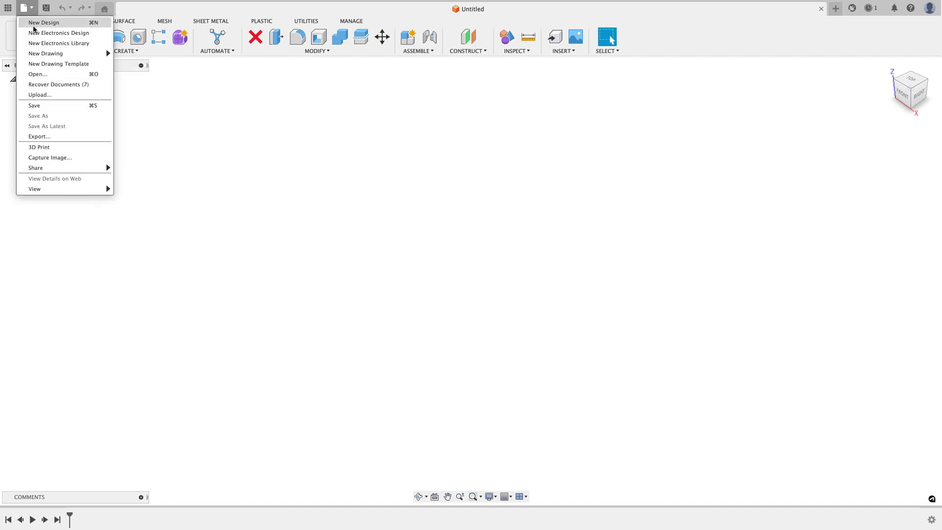
{"action": "left_click", "coordinate": [37, 74]}
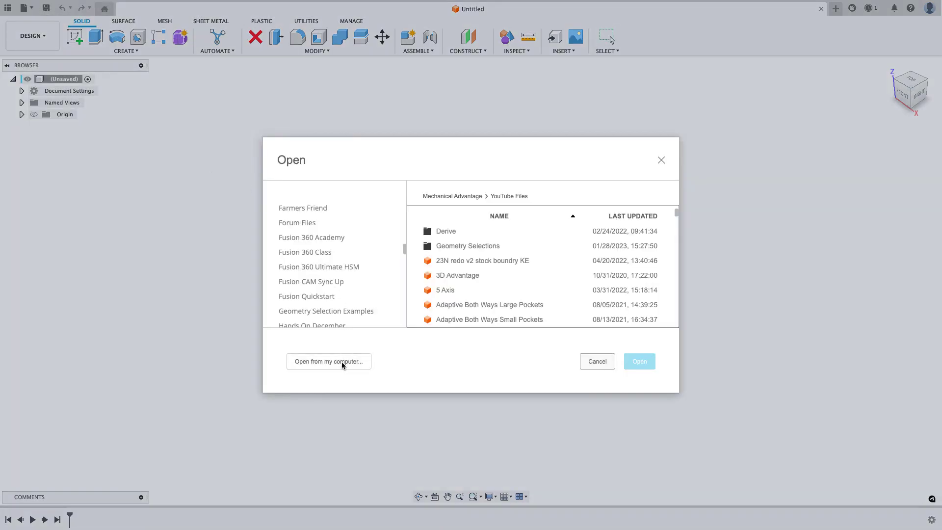
{"action": "left_click", "coordinate": [343, 363]}
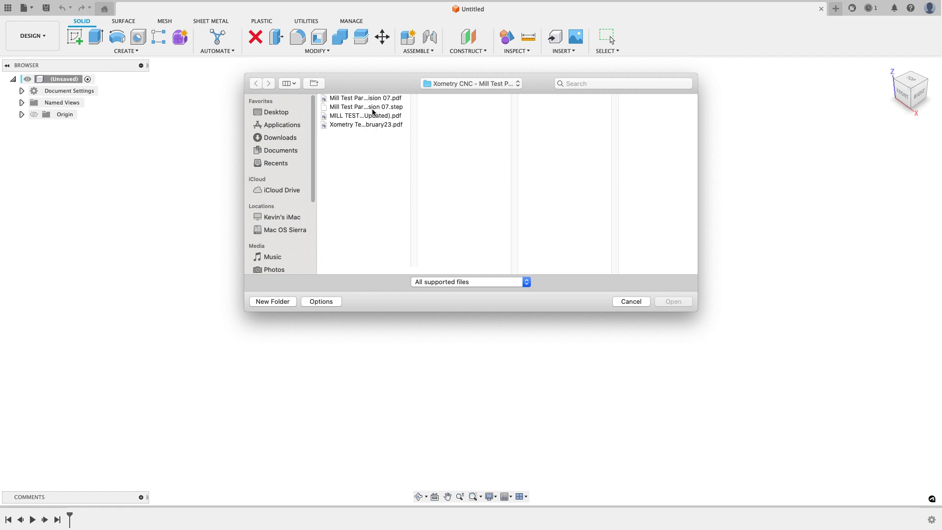
{"action": "left_click", "coordinate": [373, 107]}
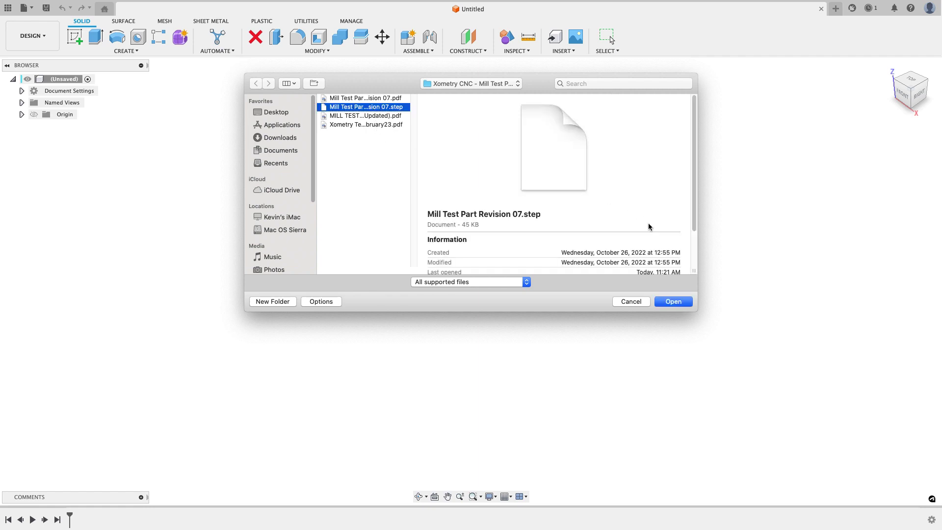
{"action": "left_click", "coordinate": [672, 301]}
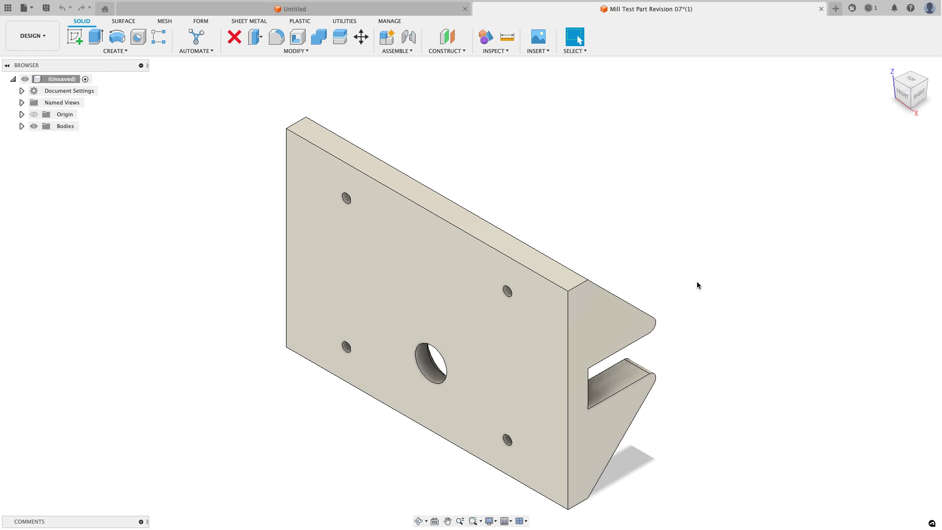
Enable Capture Design History from the unsaved root's context menu
{"action": "right_click", "coordinate": [67, 82]}
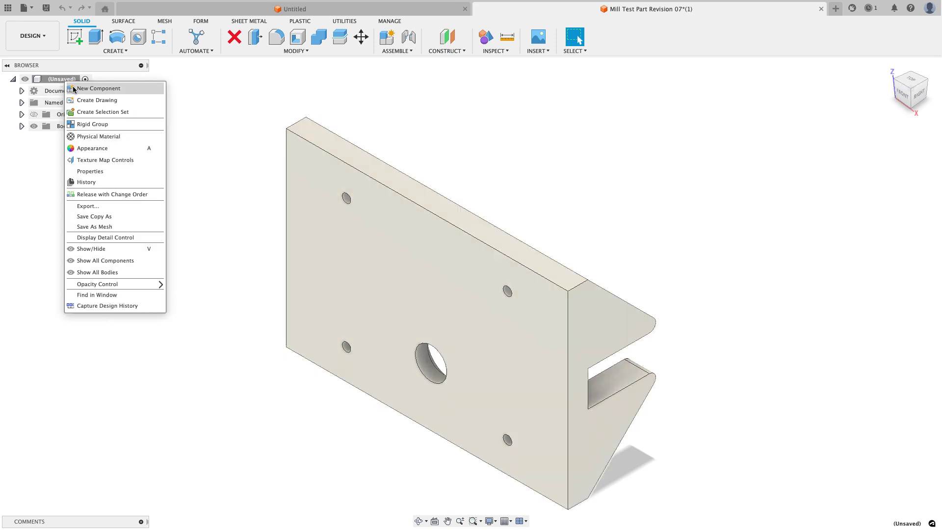
{"action": "left_click", "coordinate": [118, 306]}
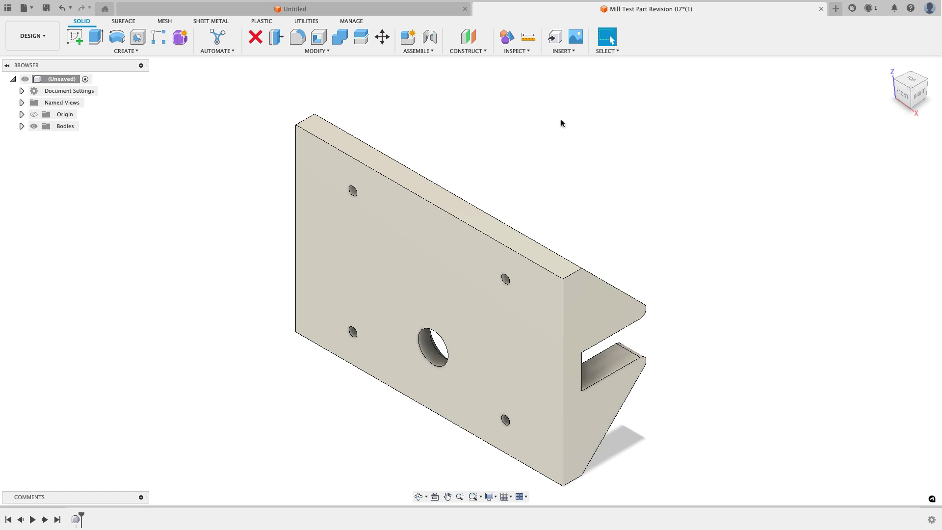
Save the design as Mill Test Part Revision 07 and close the empty Untitled tab
{"action": "left_click", "coordinate": [46, 8]}
{"action": "left_click", "coordinate": [386, 131]}
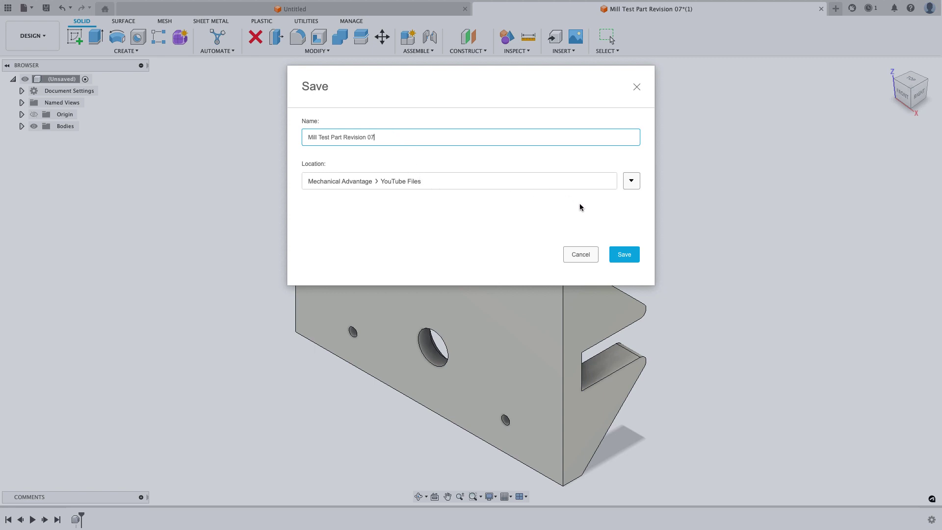
{"action": "left_click", "coordinate": [623, 253]}
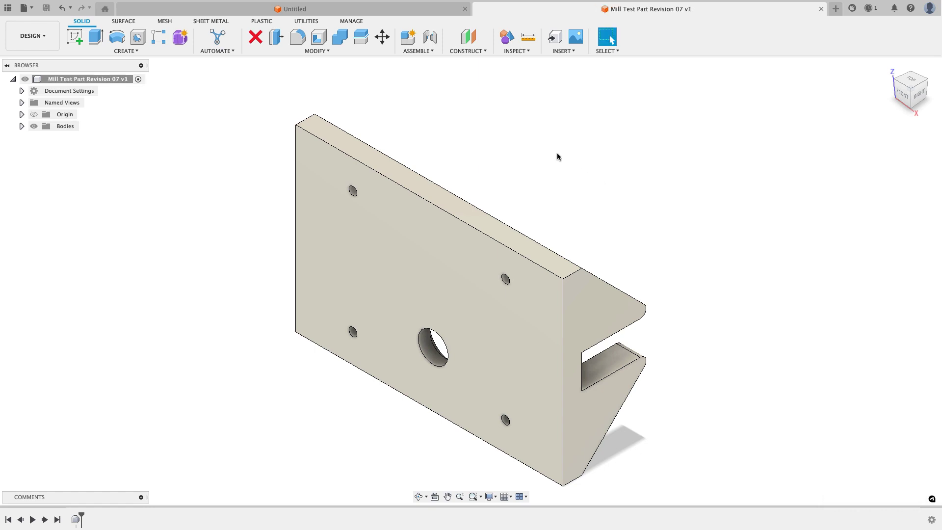
{"action": "left_click", "coordinate": [465, 9]}
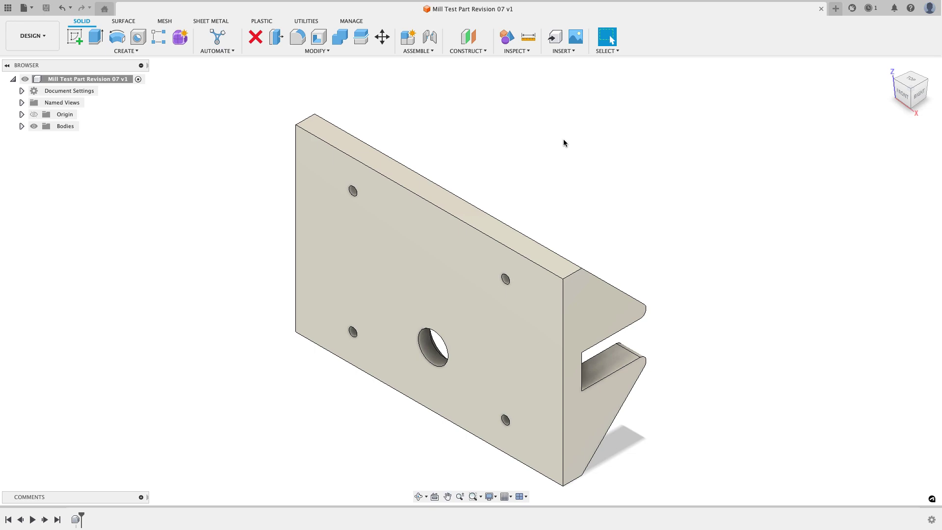
{"action": "middle_click_drag", "start_coordinate": [565, 135], "coordinate": [549, 209], "text": "shift"}
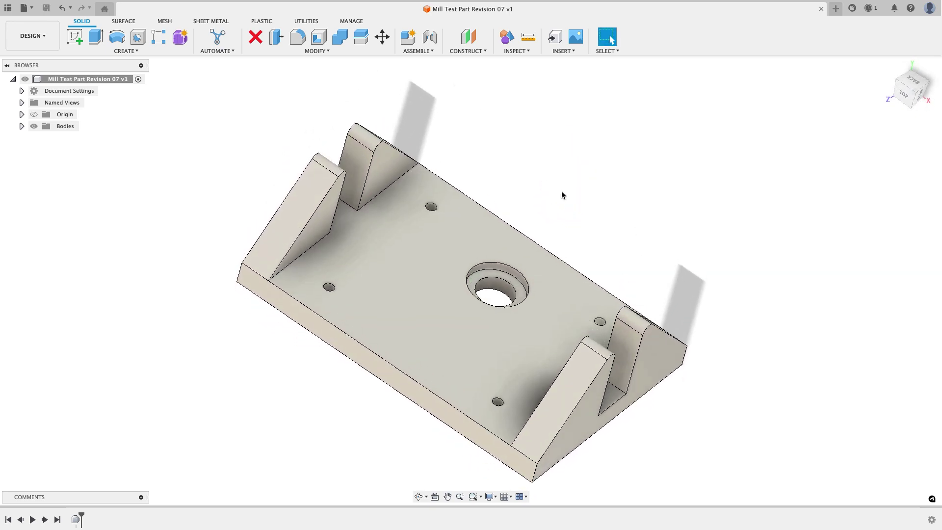
{"action": "middle_click_drag", "start_coordinate": [547, 142], "coordinate": [532, 160], "text": "shift"}
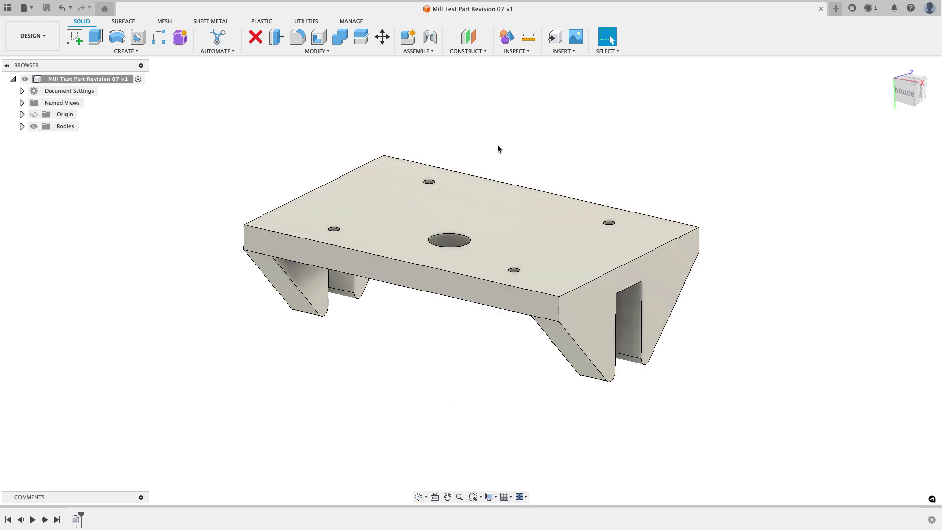
{"action": "middle_click_drag", "start_coordinate": [498, 149], "coordinate": [437, 269], "text": "shift"}
{"action": "key", "text": "Escape"}
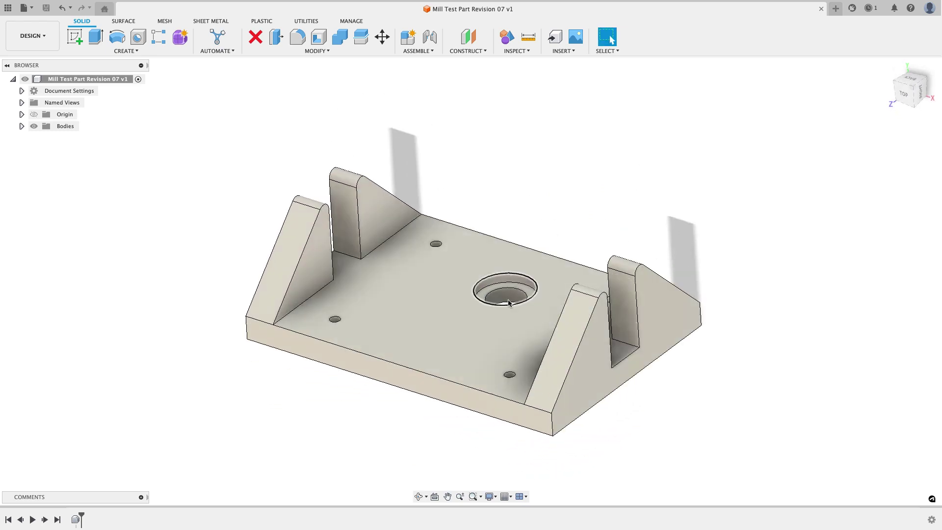
{"action": "middle_click_drag", "start_coordinate": [476, 348], "coordinate": [505, 177], "text": "shift"}
{"action": "key", "text": "Escape"}
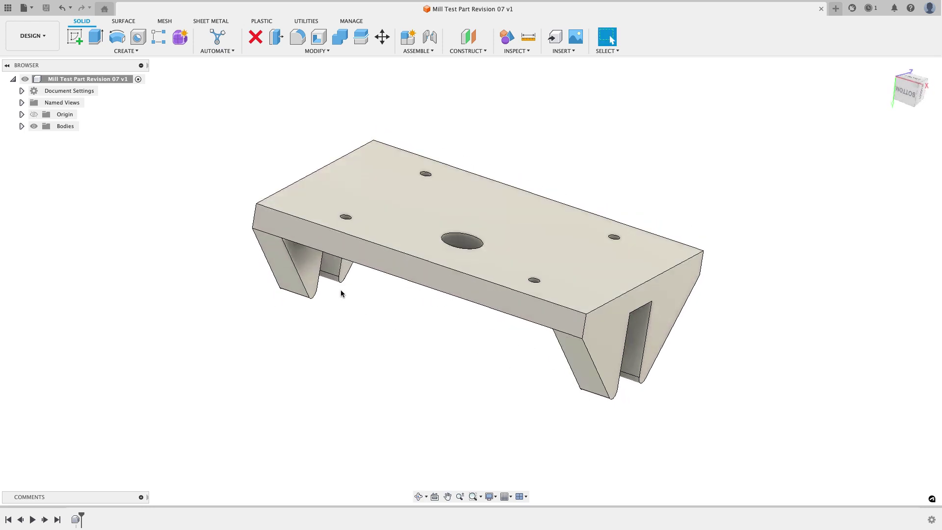
{"action": "mouse_move", "coordinate": [361, 330]}
{"action": "middle_mouse_down", "text": "shift"}
{"action": "mouse_move", "coordinate": [361, 309]}
{"action": "mouse_move", "coordinate": [362, 328]}
{"action": "middle_mouse_up", "text": "shift"}
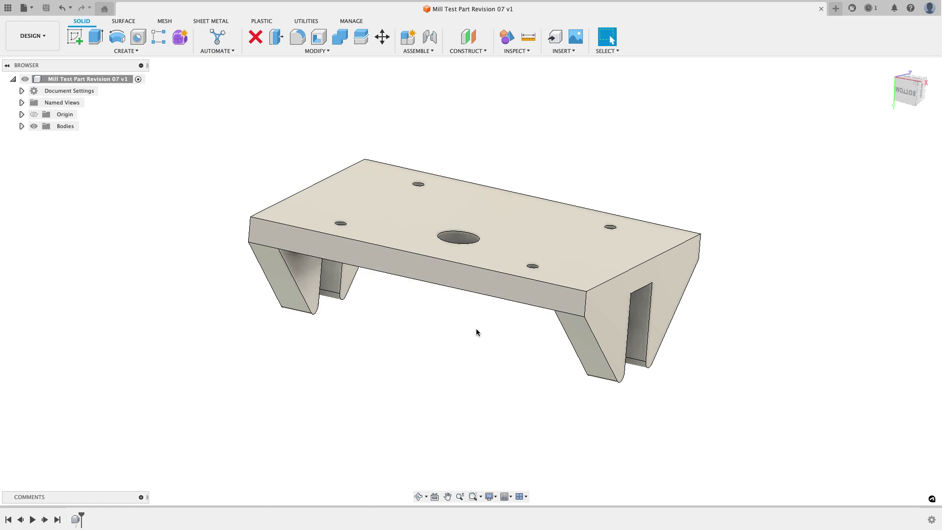
{"action": "mouse_move", "coordinate": [448, 347]}
{"action": "middle_mouse_down", "text": "shift"}
{"action": "mouse_move", "coordinate": [440, 368]}
{"action": "mouse_move", "coordinate": [439, 358]}
{"action": "middle_mouse_up", "text": "shift"}
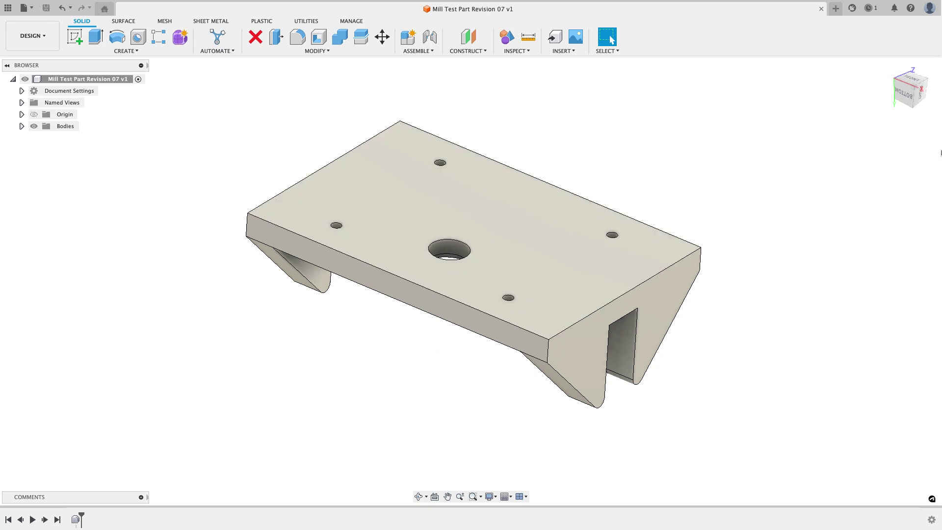
{"action": "left_click", "coordinate": [909, 84]}
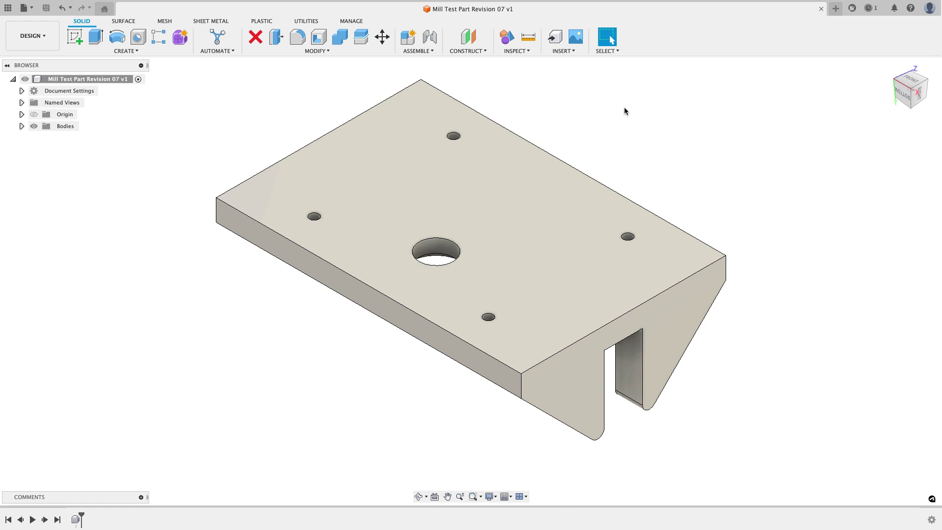
{"action": "left_click", "coordinate": [611, 52]}
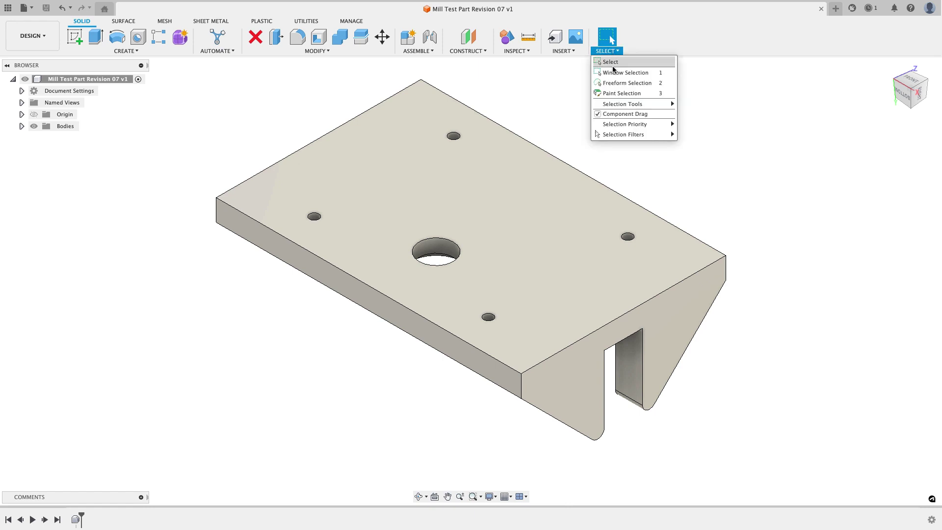
{"action": "mouse_move", "coordinate": [617, 105]}
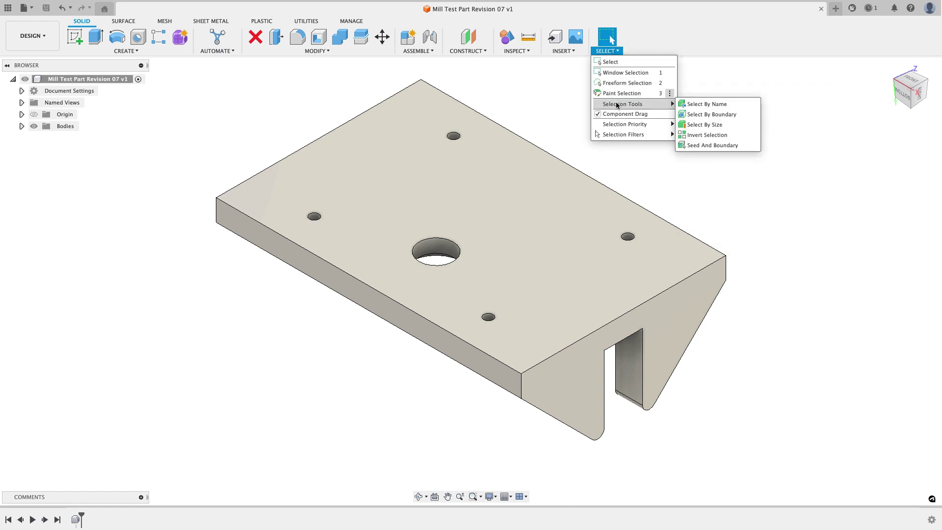
{"action": "left_click", "coordinate": [713, 115]}
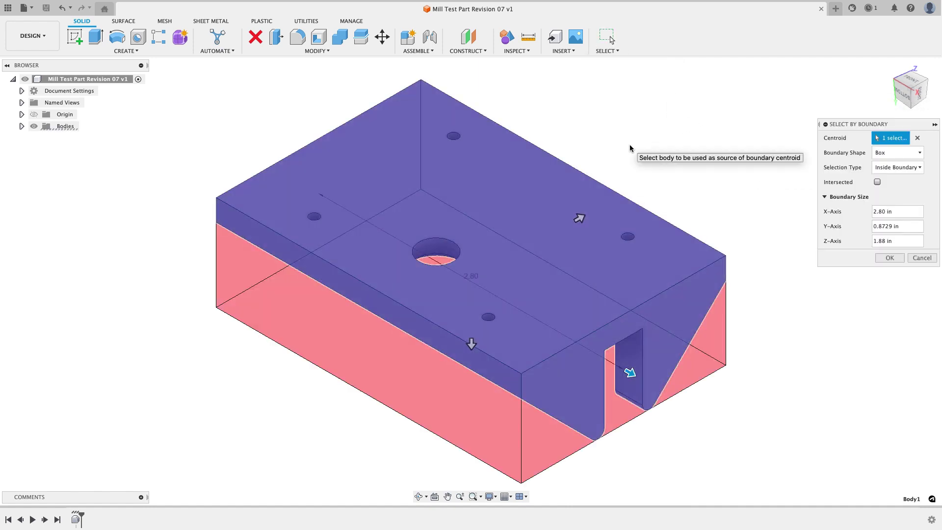
{"action": "left_click", "coordinate": [885, 211]}
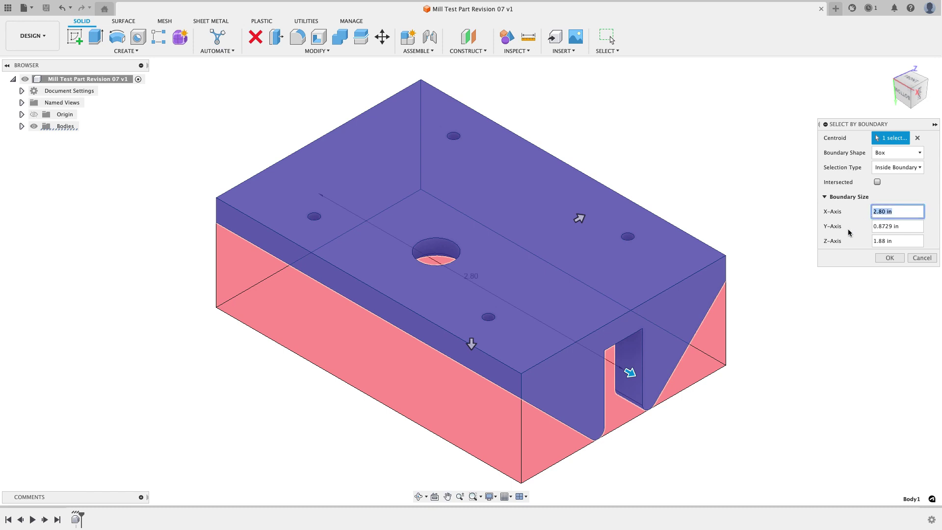
{"action": "left_click", "coordinate": [915, 227]}
{"action": "left_click", "coordinate": [907, 243]}
{"action": "left_click", "coordinate": [906, 227]}
{"action": "left_click", "coordinate": [907, 227]}
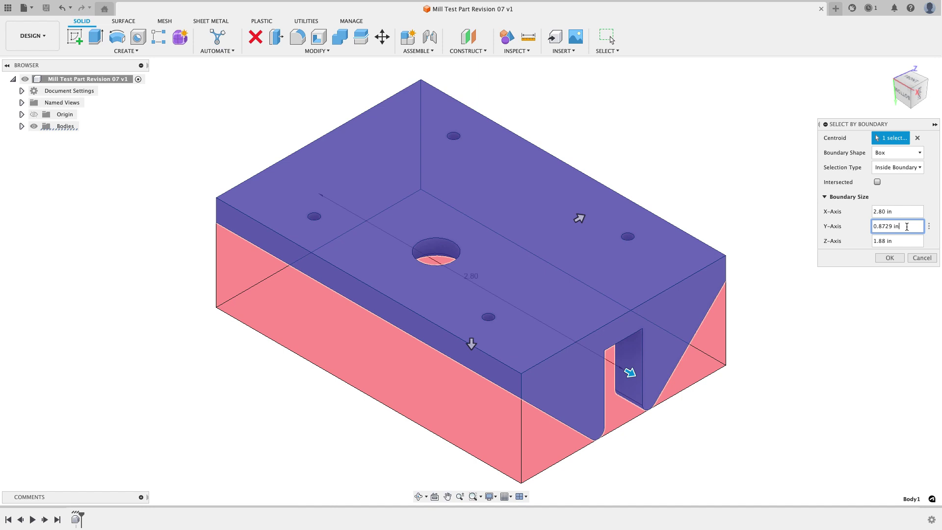
{"action": "left_click", "coordinate": [922, 257]}
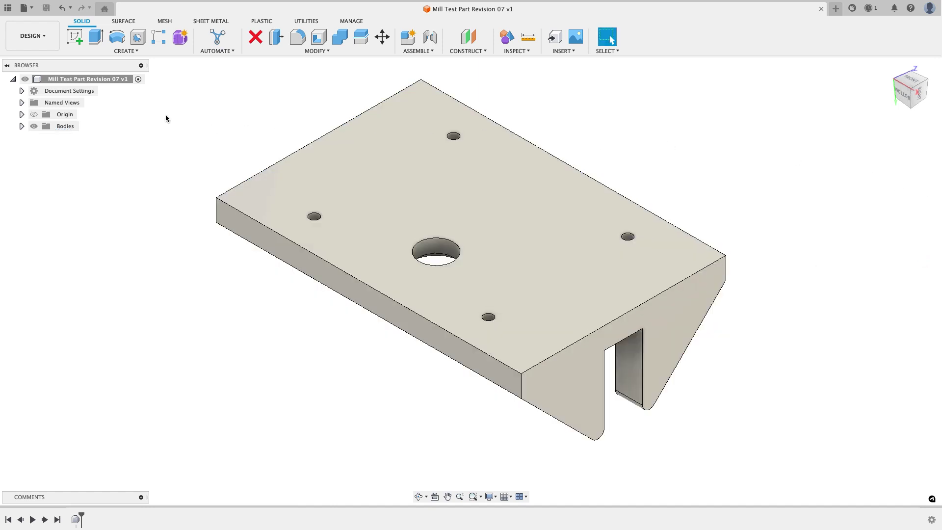
Insert Mlock_125 Slim Gripper Jaws Stock from MLOCK_ > 125 Slim > Imperial into the design
{"action": "left_click", "coordinate": [8, 8]}
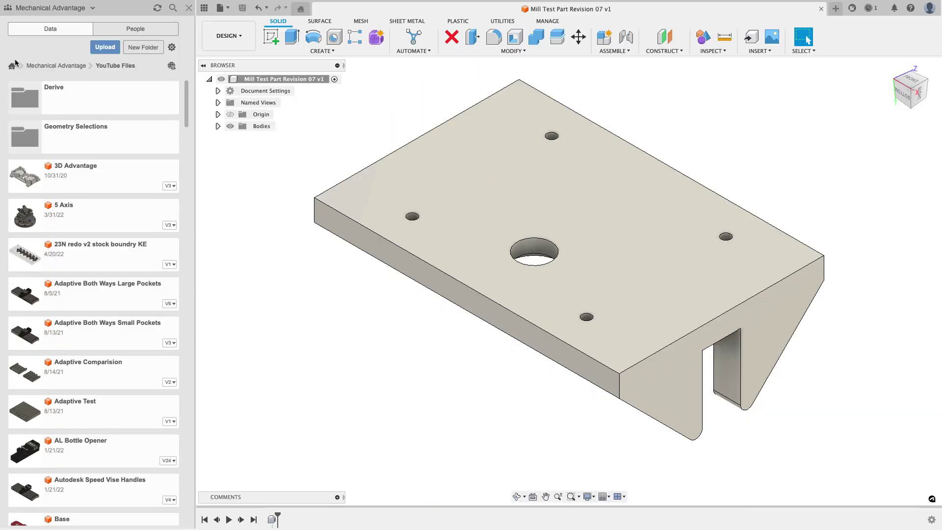
{"action": "left_click", "coordinate": [14, 68]}
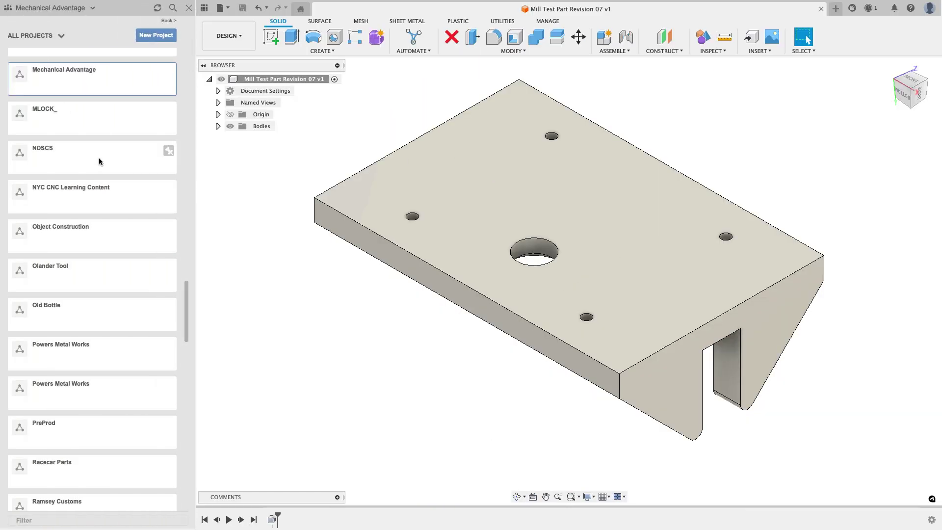
{"action": "scroll", "coordinate": [99, 157], "scroll_direction": "up", "scroll_amount": 2}
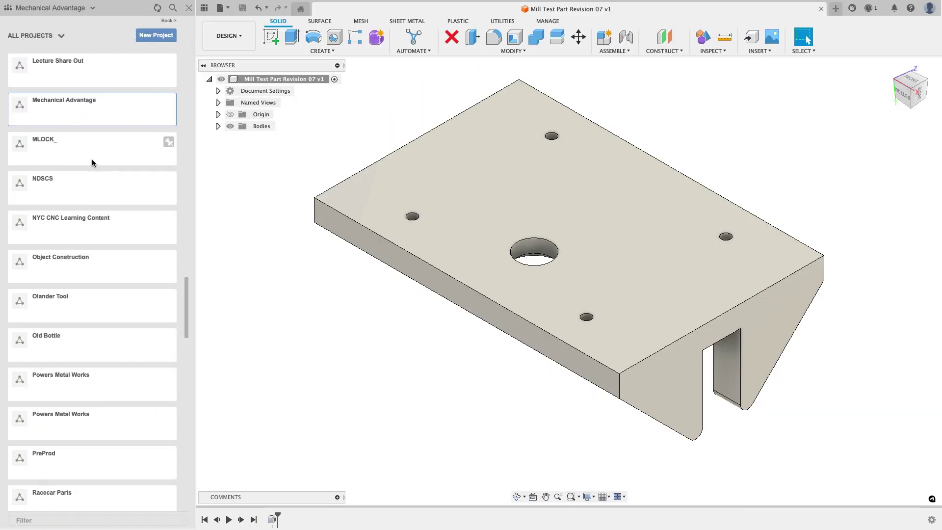
{"action": "left_click", "coordinate": [92, 158]}
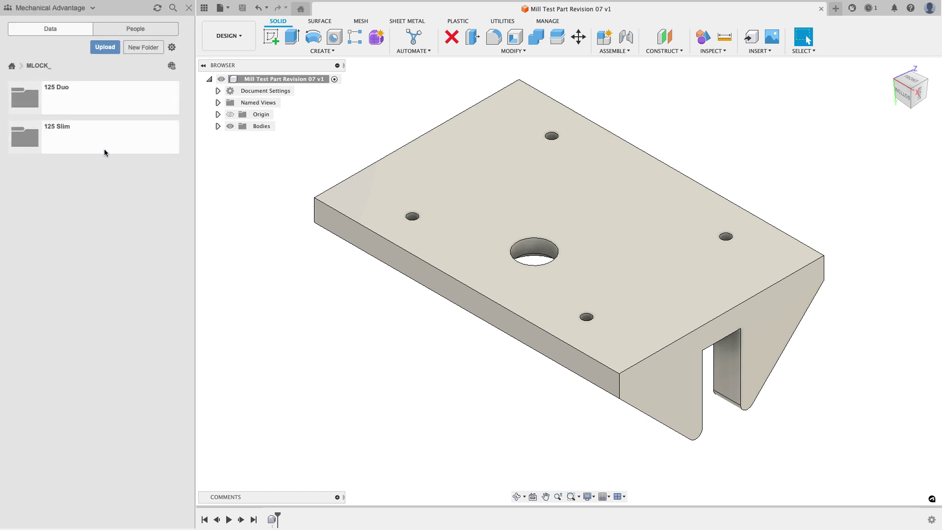
{"action": "left_click", "coordinate": [104, 148]}
{"action": "left_click", "coordinate": [104, 92]}
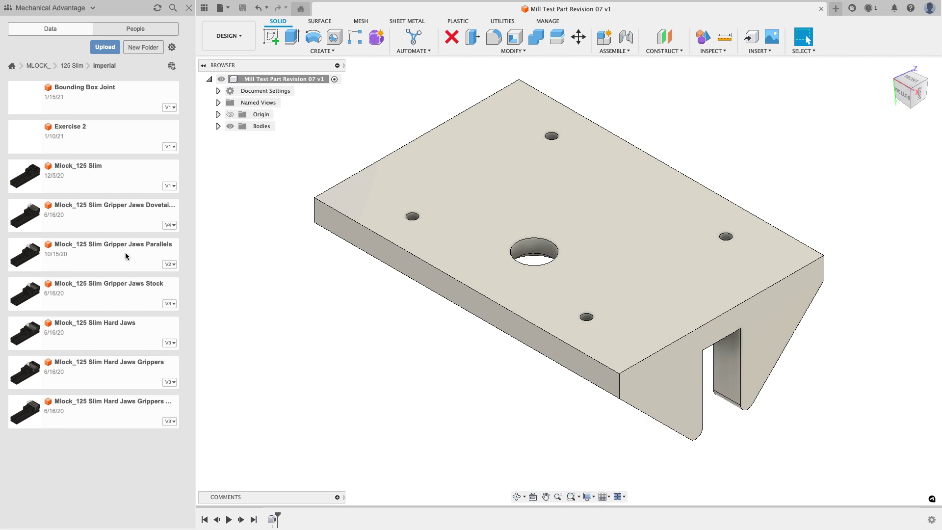
{"action": "left_click", "coordinate": [126, 223]}
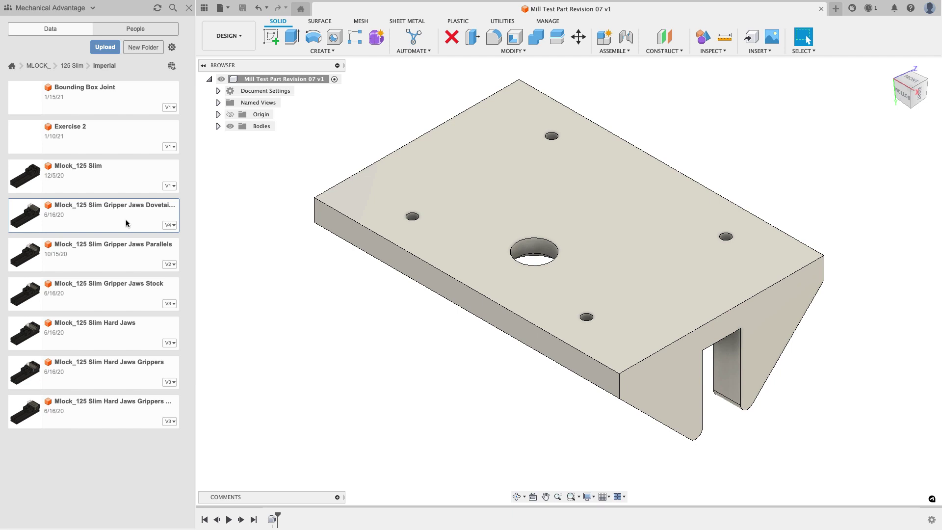
{"action": "left_click", "coordinate": [122, 291]}
{"action": "right_click", "coordinate": [122, 291]}
{"action": "left_click", "coordinate": [132, 306]}
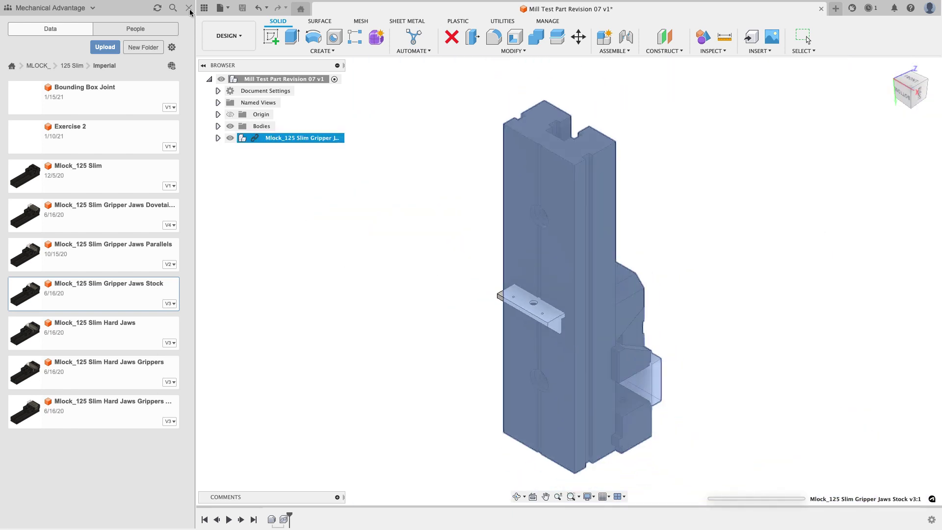
Rotate the Mlock vise 90° about X and move it to X -6.28104 in, Z 4.96682 in
{"action": "left_click", "coordinate": [189, 8]}
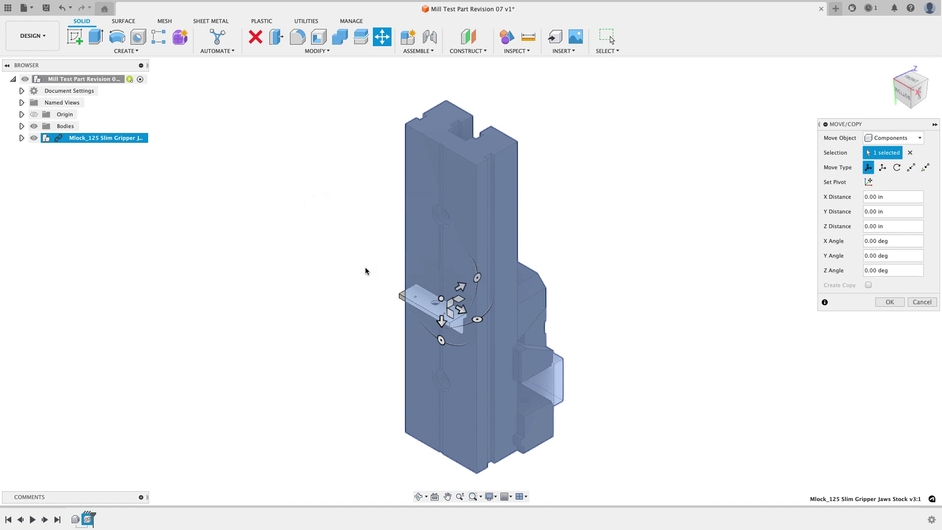
{"action": "scroll", "coordinate": [435, 307], "scroll_direction": "up", "scroll_amount": 5}
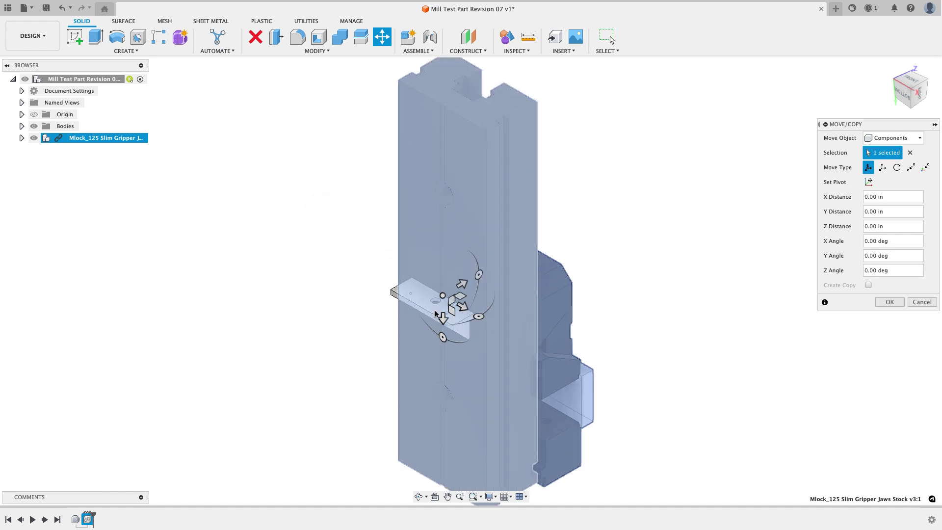
{"action": "scroll", "coordinate": [330, 289], "scroll_direction": "down", "scroll_amount": 6}
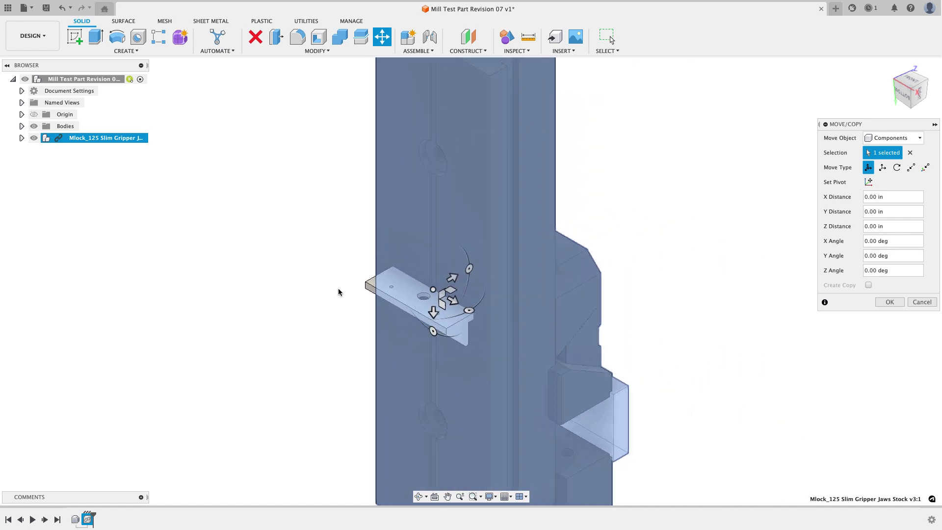
{"action": "left_click_drag", "start_coordinate": [425, 269], "coordinate": [394, 247]}
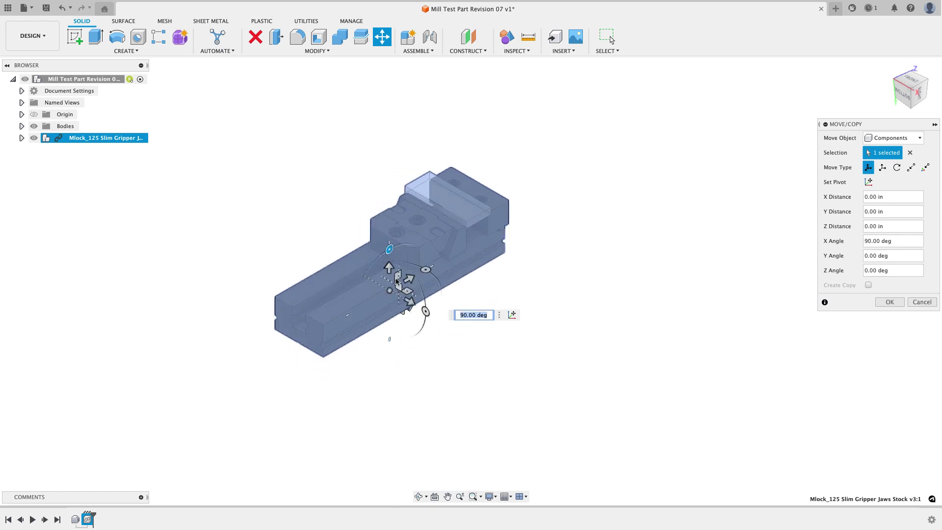
{"action": "left_click_drag", "start_coordinate": [390, 290], "coordinate": [322, 172]}
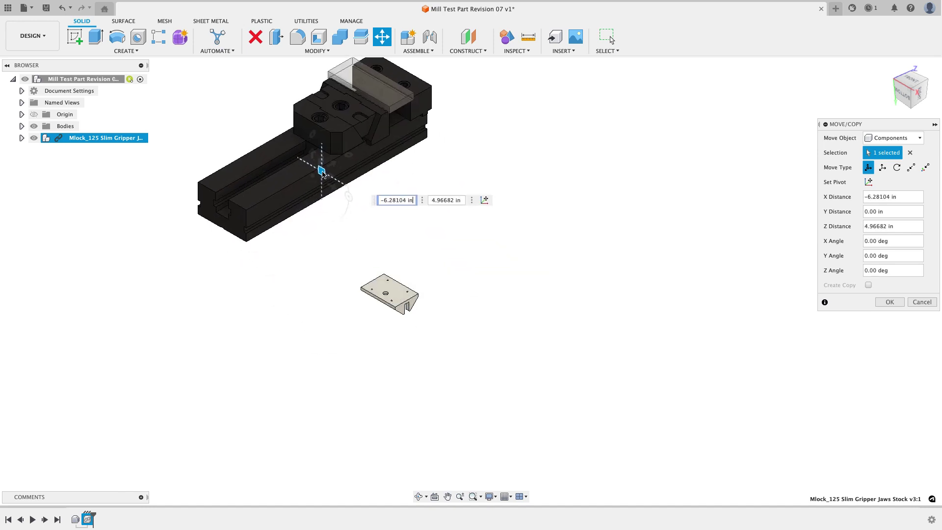
{"action": "left_click", "coordinate": [883, 303]}
Break the inserted Mlock vise component's link to its source file
{"action": "left_click", "coordinate": [121, 139]}
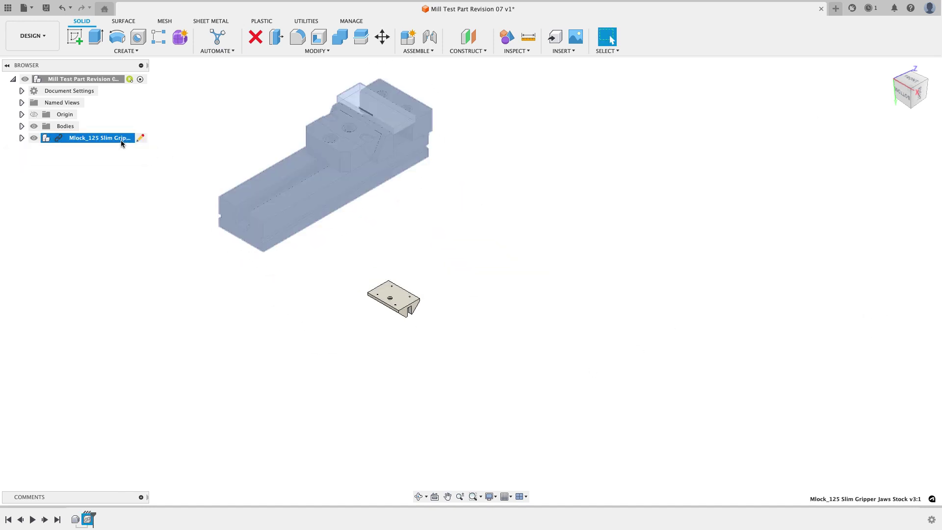
{"action": "right_click", "coordinate": [121, 142]}
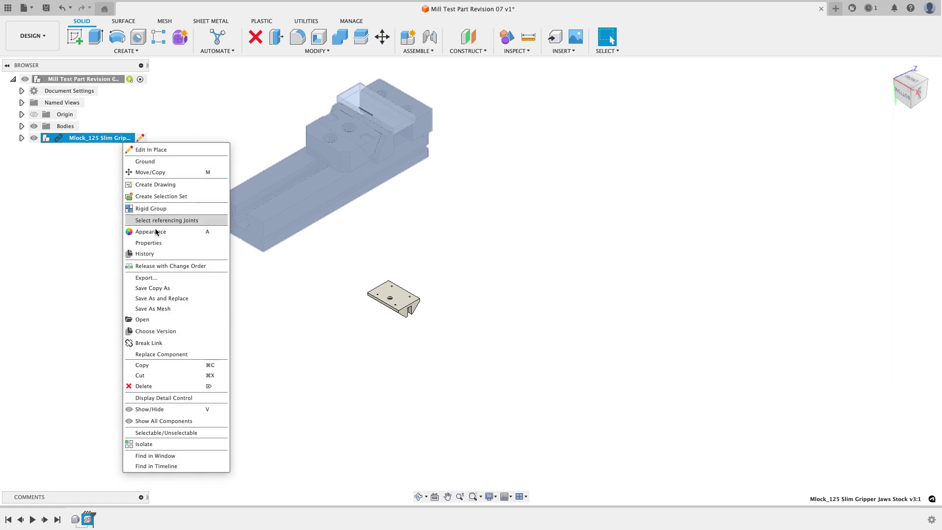
{"action": "left_click", "coordinate": [169, 343]}
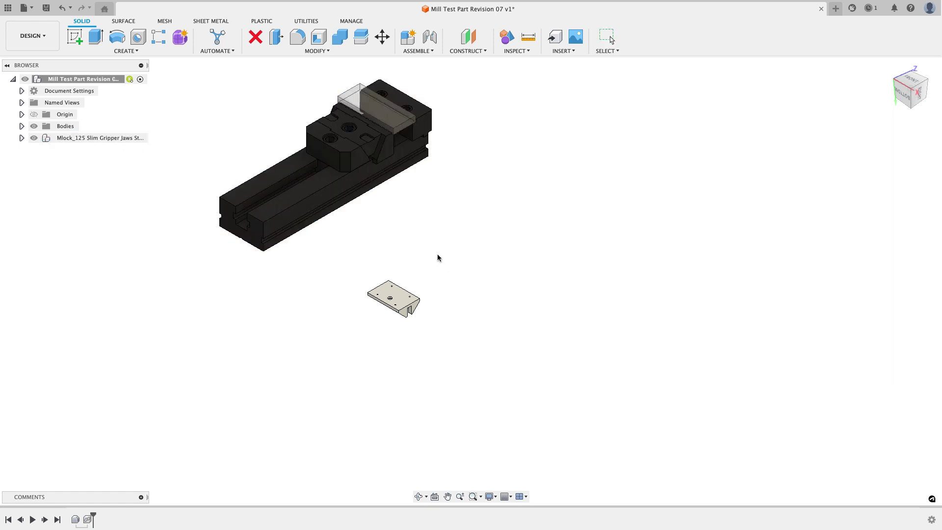
Change the StockWidth user parameter from 5 in to 3 in
{"action": "left_click", "coordinate": [311, 52]}
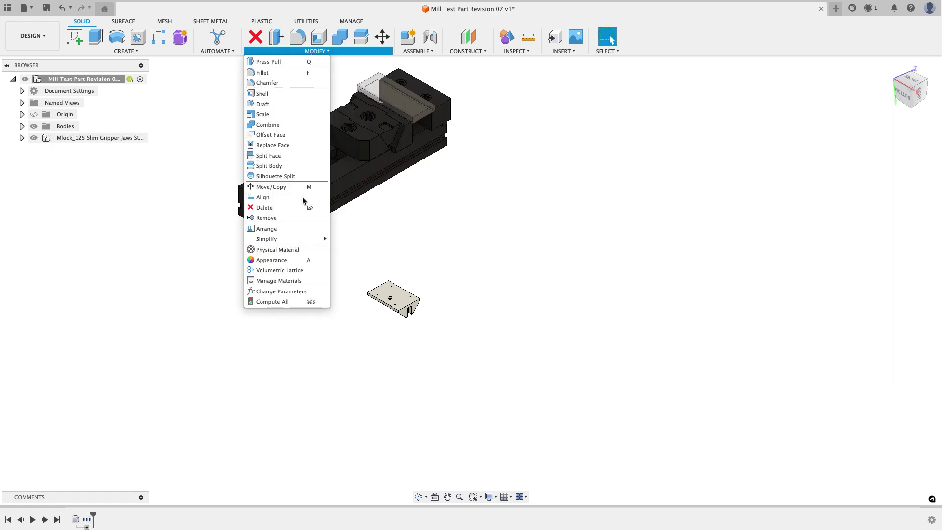
{"action": "left_click", "coordinate": [294, 291]}
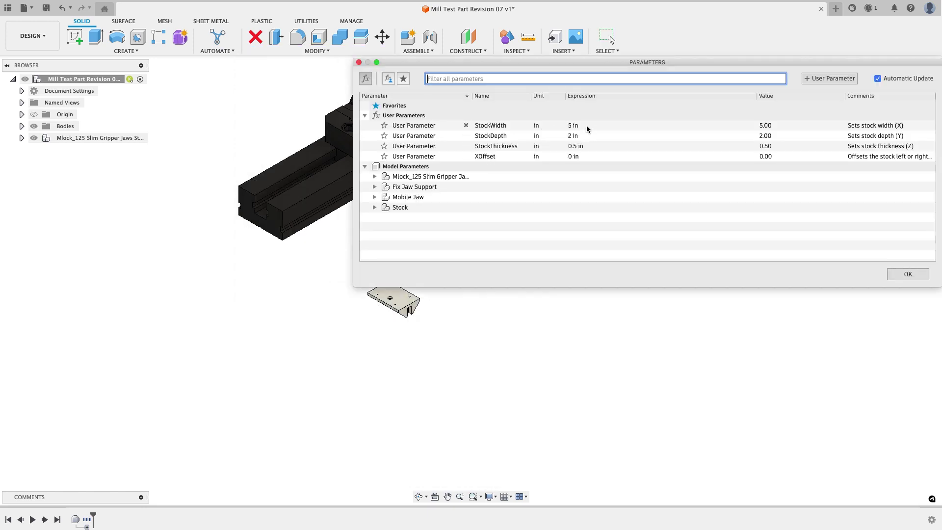
{"action": "left_click", "coordinate": [587, 125]}
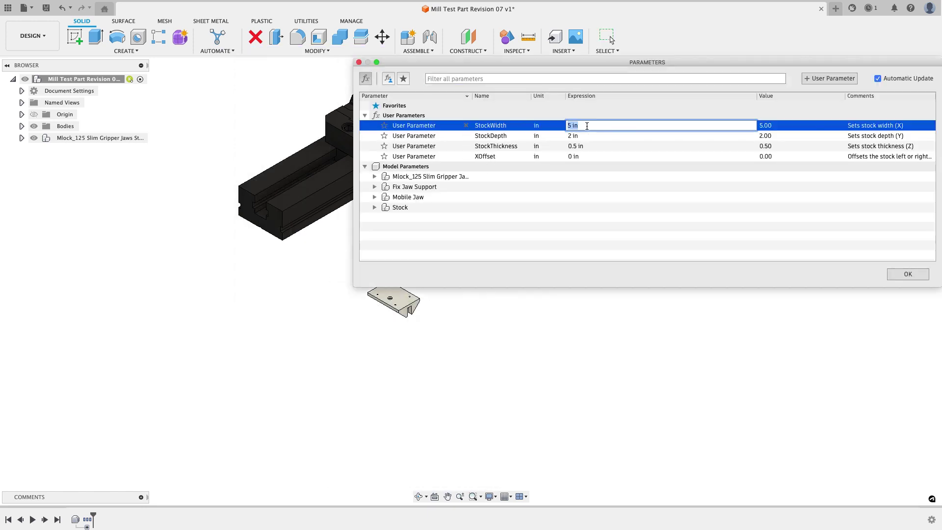
{"action": "type", "text": "3"}
{"action": "left_click", "coordinate": [588, 135]}
{"action": "left_click", "coordinate": [590, 146]}
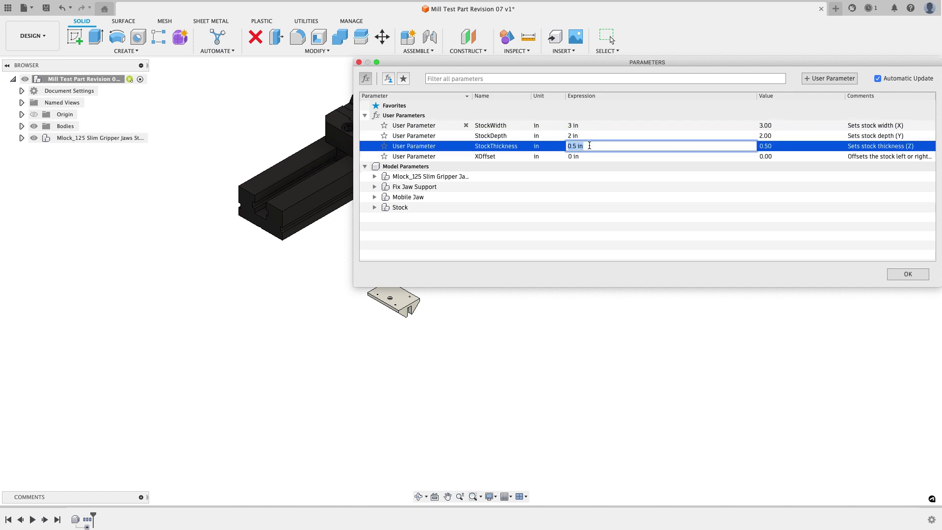
{"action": "left_click", "coordinate": [908, 275]}
{"action": "middle_click_drag", "start_coordinate": [513, 193], "coordinate": [512, 236]}
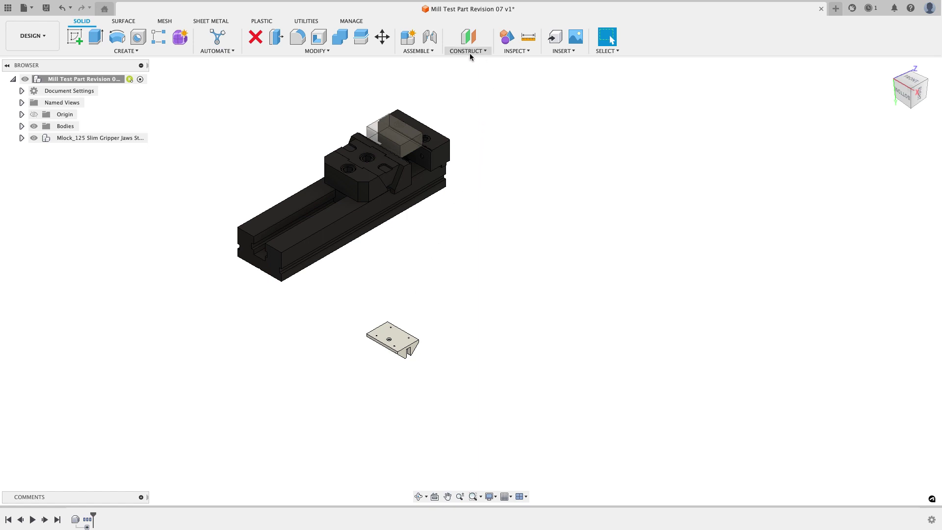
Start a joint from the Stock:1 block to a snap point on the test part plate
{"action": "left_click", "coordinate": [418, 50]}
{"action": "left_click", "coordinate": [423, 70]}
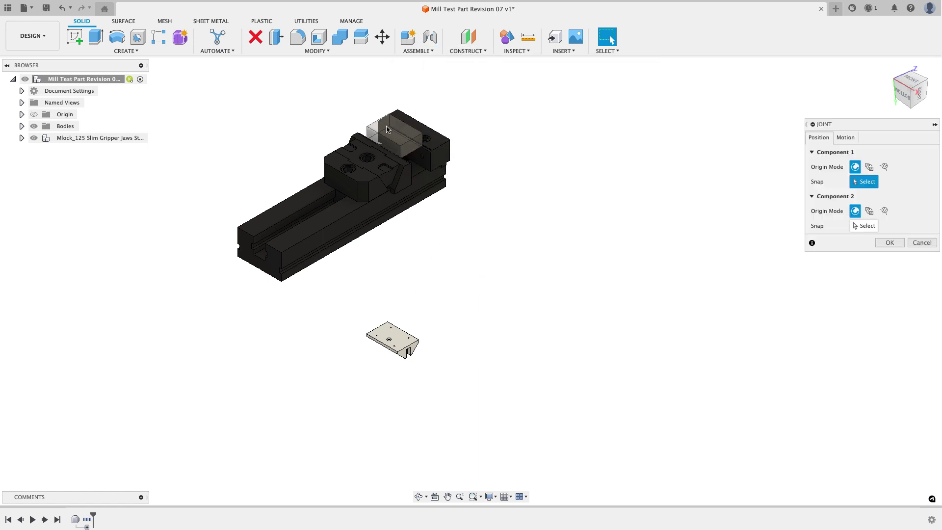
{"action": "scroll", "coordinate": [388, 129], "scroll_direction": "up", "scroll_amount": 5}
{"action": "left_click", "coordinate": [402, 126]}
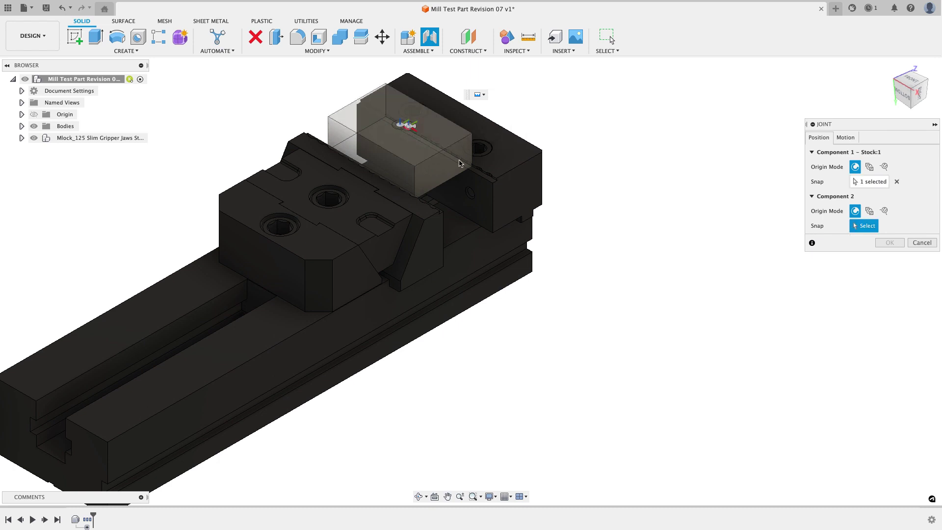
{"action": "scroll", "coordinate": [432, 196], "scroll_direction": "down", "scroll_amount": 6}
{"action": "scroll", "coordinate": [431, 286], "scroll_direction": "up", "scroll_amount": 3}
{"action": "scroll", "coordinate": [429, 287], "scroll_direction": "up", "scroll_amount": 2}
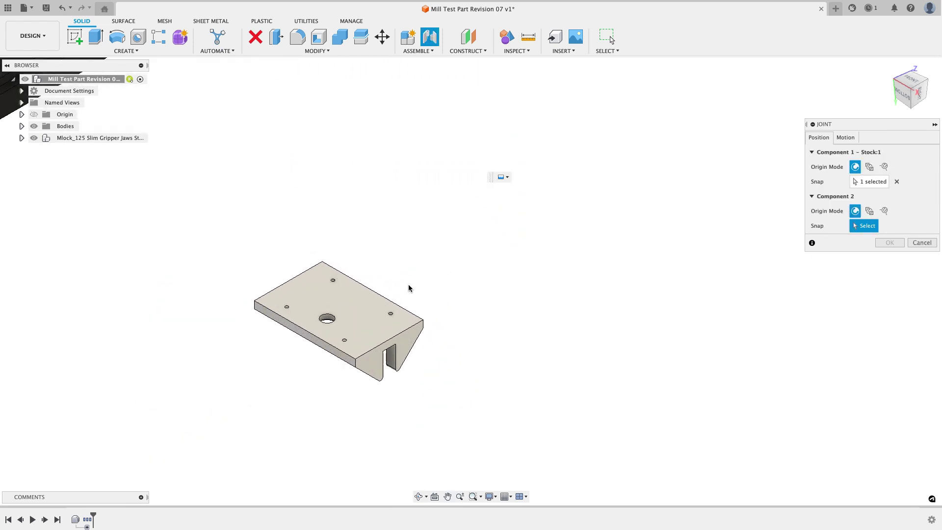
{"action": "left_click", "coordinate": [352, 308]}
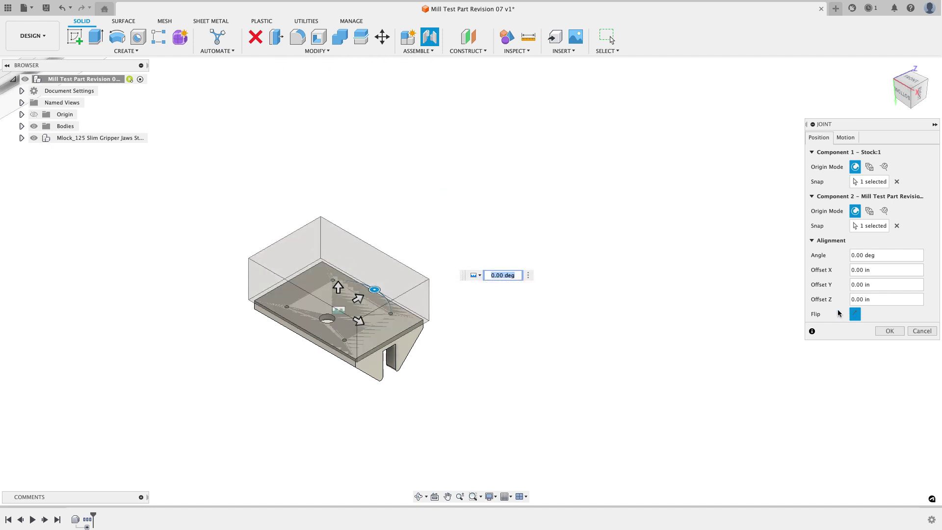
Flip the part and set the joint's Z offset to .015 in
{"action": "left_click", "coordinate": [855, 314]}
{"action": "scroll", "coordinate": [442, 295], "scroll_direction": "up", "scroll_amount": 3}
{"action": "scroll", "coordinate": [285, 299], "scroll_direction": "up", "scroll_amount": 2}
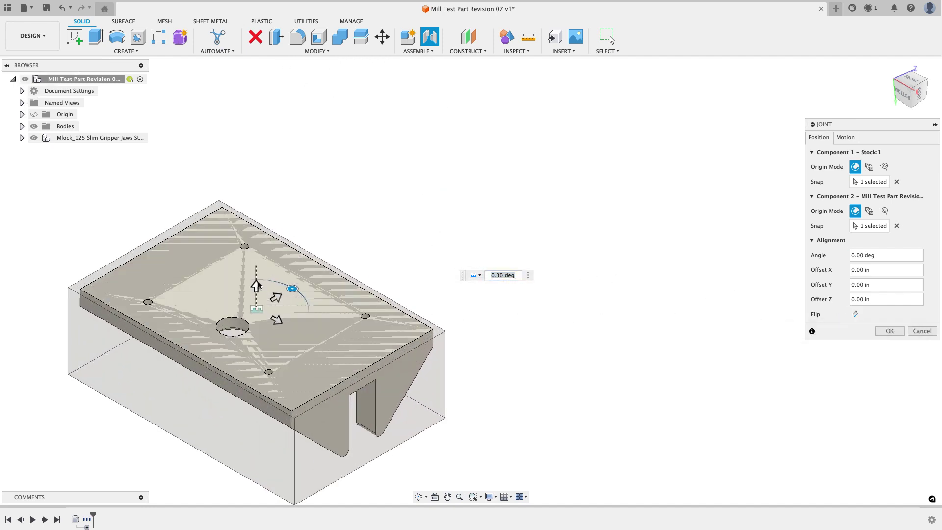
{"action": "mouse_move", "coordinate": [257, 285]}
{"action": "left_mouse_down"}
{"action": "mouse_move", "coordinate": [255, 263]}
{"action": "mouse_move", "coordinate": [255, 274]}
{"action": "left_mouse_up"}
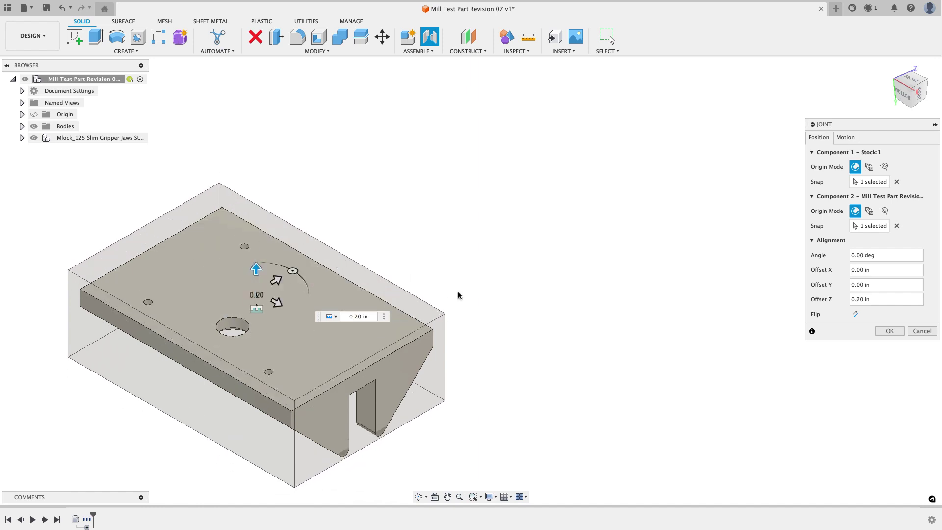
{"action": "left_click", "coordinate": [879, 299]}
{"action": "key", "text": "super+a"}
{"action": "key", "text": "BackSpace"}
{"action": "type", "text": ".015"}
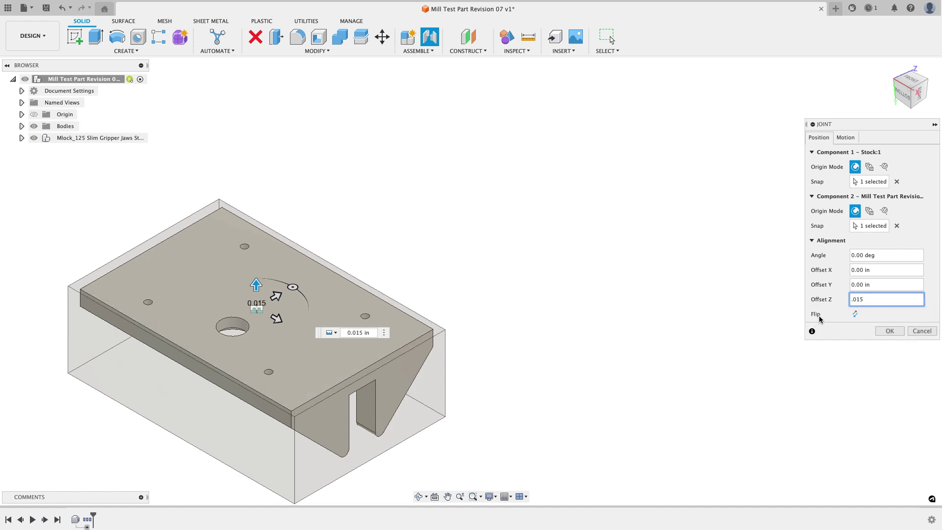
{"action": "left_click", "coordinate": [889, 331]}
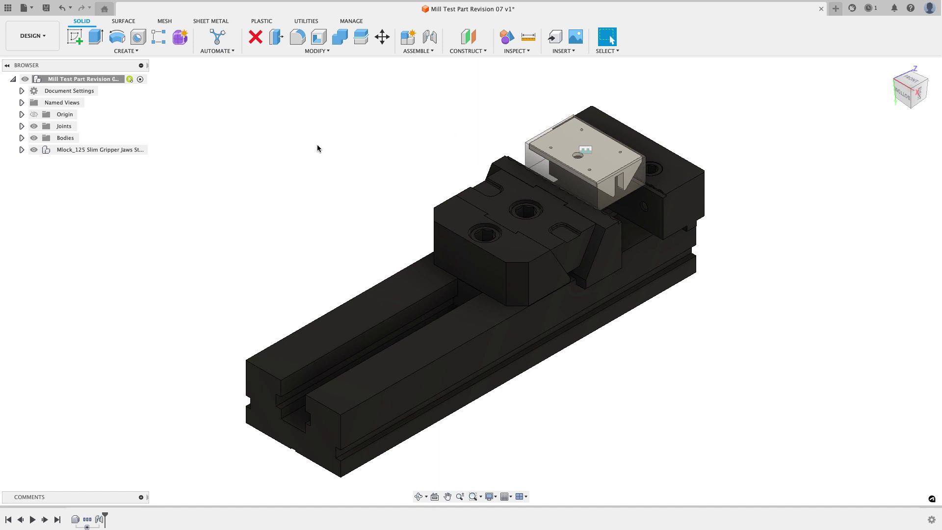
Expand the Mlock vise component and hide the Stock:1 body
{"action": "left_click", "coordinate": [21, 149]}
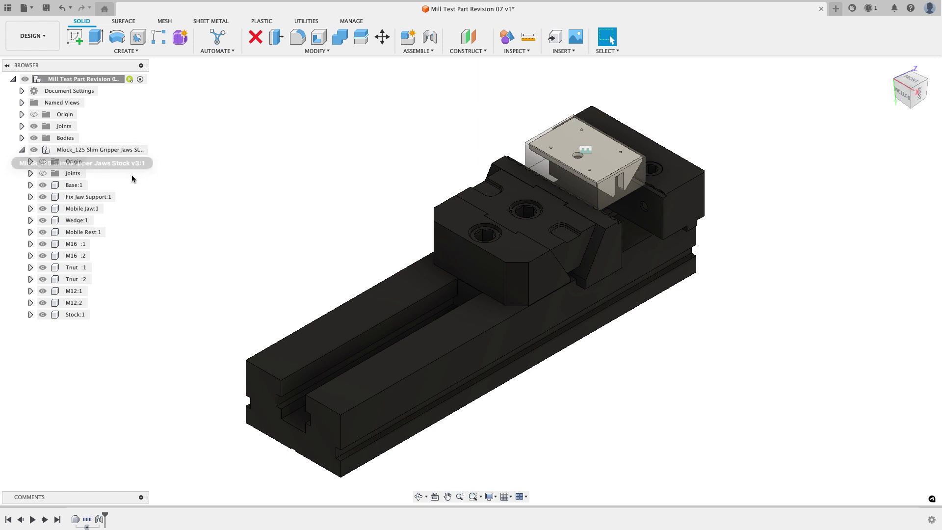
{"action": "left_click", "coordinate": [45, 317]}
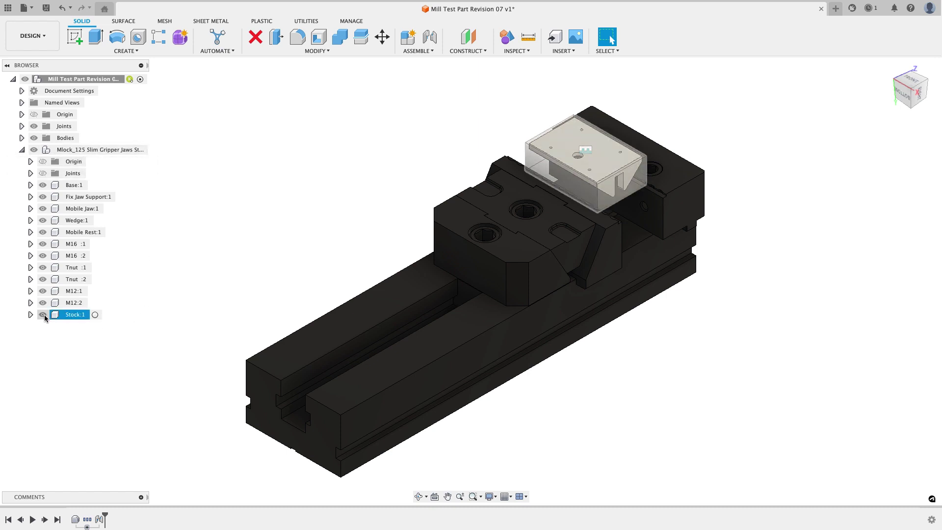
{"action": "left_click", "coordinate": [43, 315]}
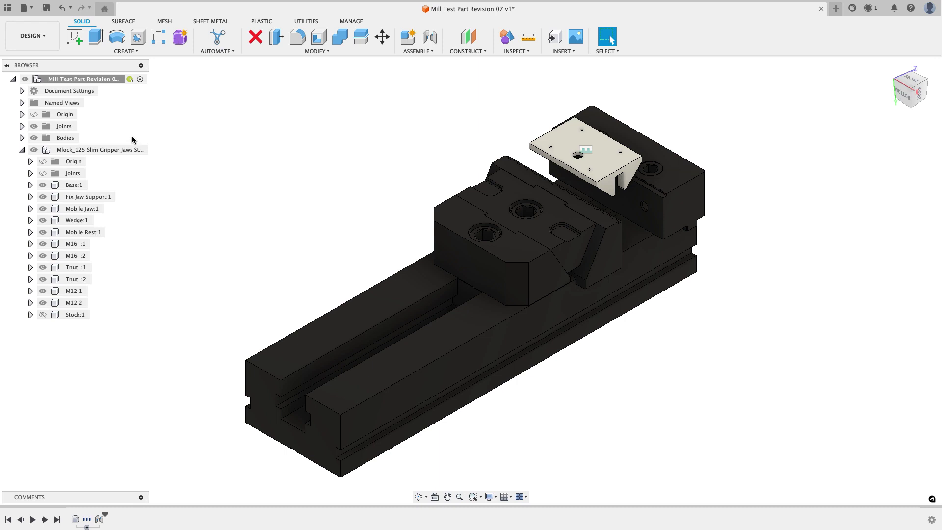
Toggle the joint markers and inspect the Rigid 1 joint in the Joints folder
{"action": "left_click", "coordinate": [33, 127]}
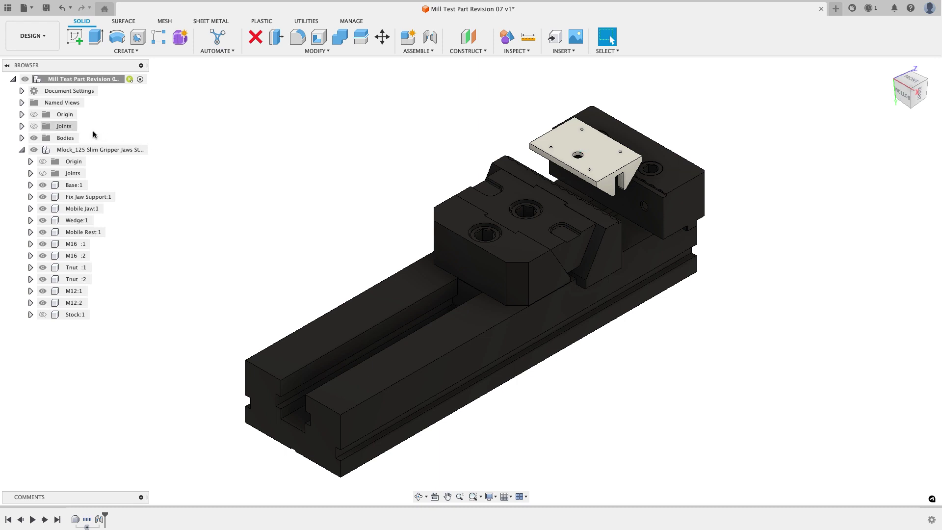
{"action": "left_click", "coordinate": [34, 127]}
{"action": "left_click", "coordinate": [21, 126]}
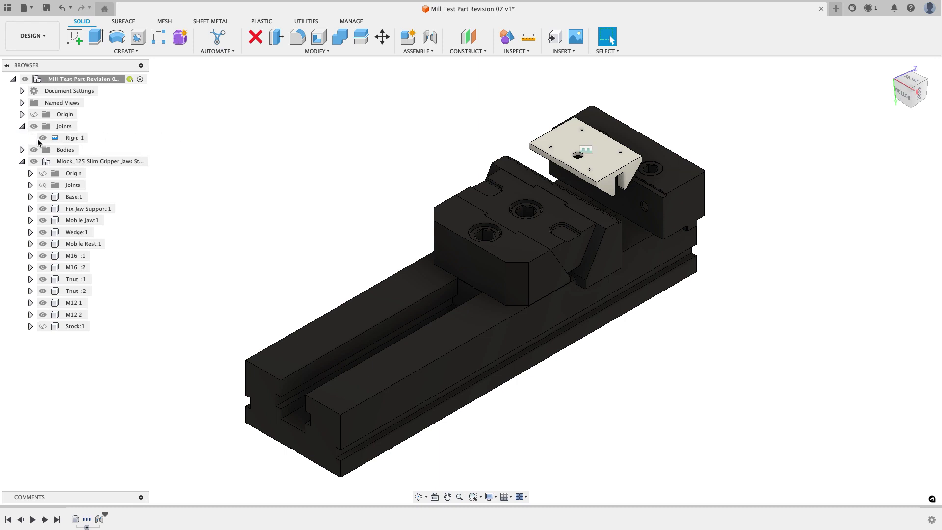
{"action": "left_click", "coordinate": [22, 126]}
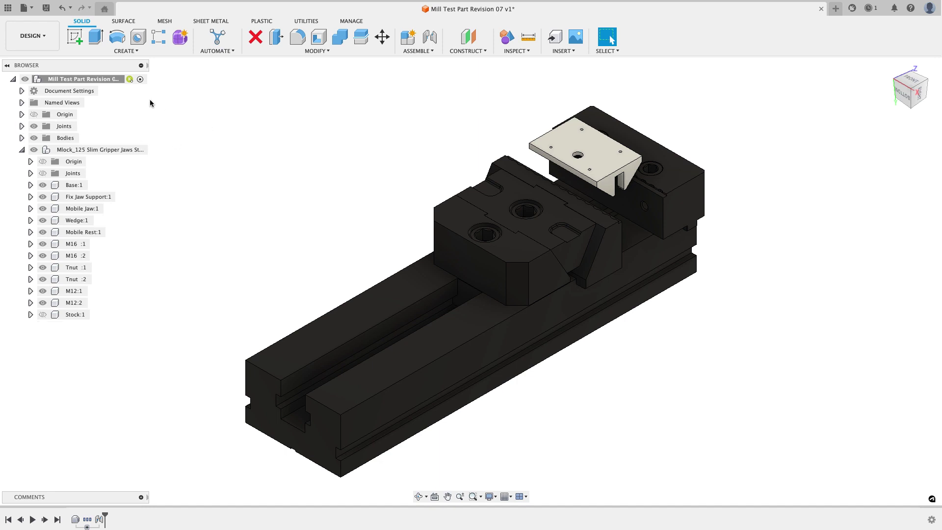
{"action": "left_click", "coordinate": [33, 36]}
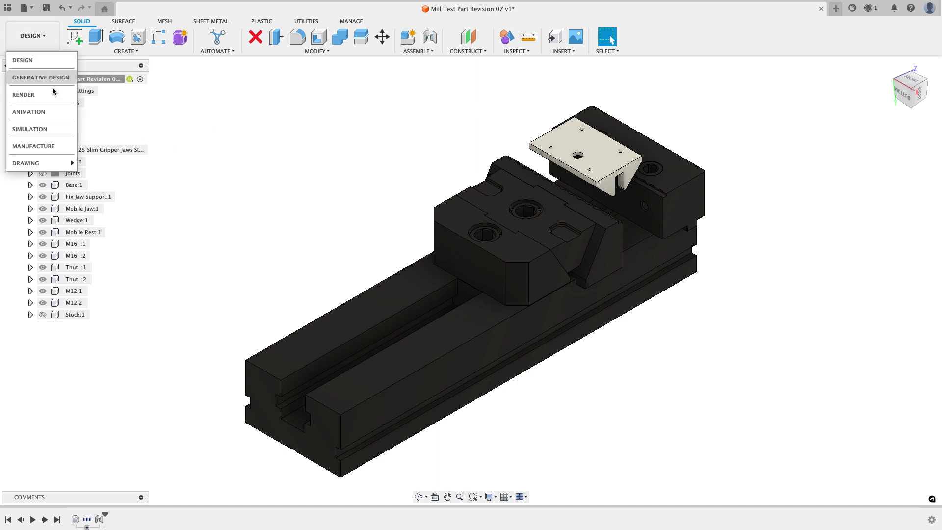
Switch to Manufacture and start a setup using the test part body as the model
{"action": "left_click", "coordinate": [51, 145]}
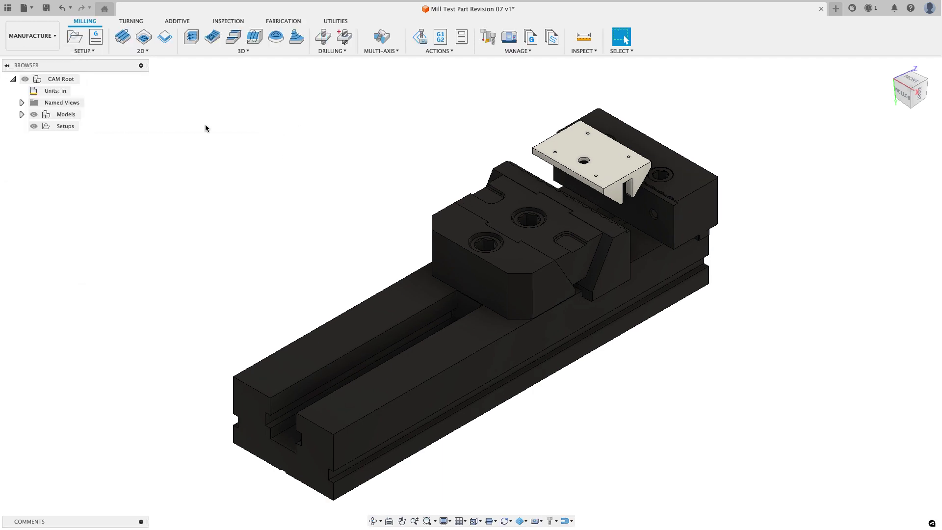
{"action": "left_click", "coordinate": [76, 43]}
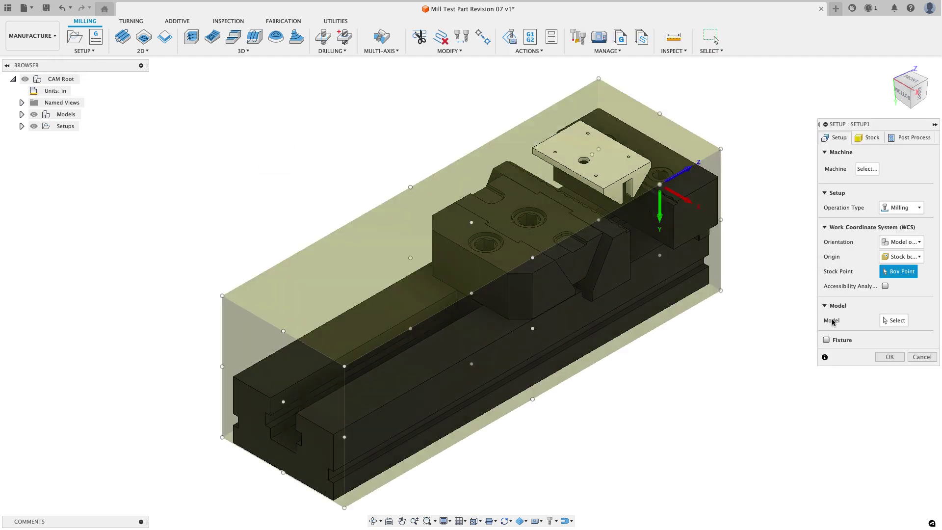
{"action": "left_click", "coordinate": [894, 320]}
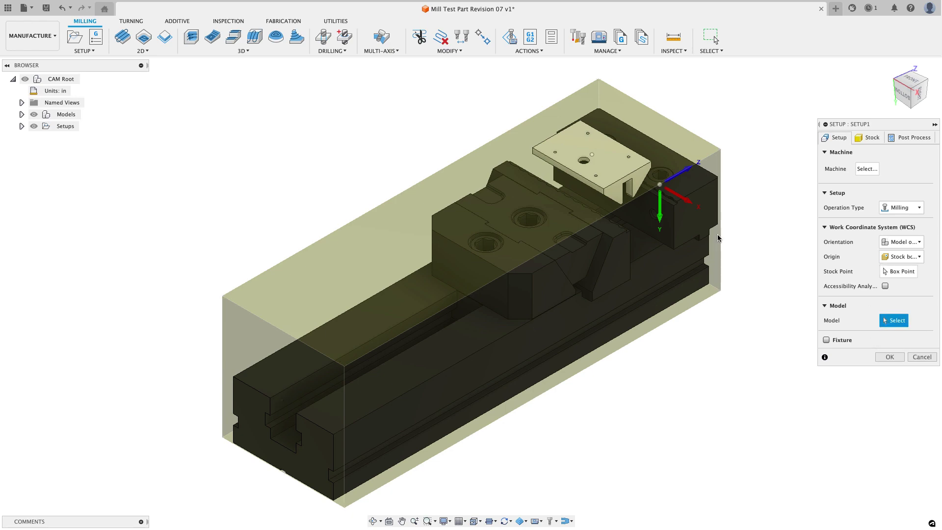
{"action": "left_click", "coordinate": [621, 189]}
Orient the setup's Z axis from the part's top face
{"action": "scroll", "coordinate": [776, 168], "scroll_direction": "up", "scroll_amount": 3}
{"action": "scroll", "coordinate": [745, 217], "scroll_direction": "up", "scroll_amount": 2}
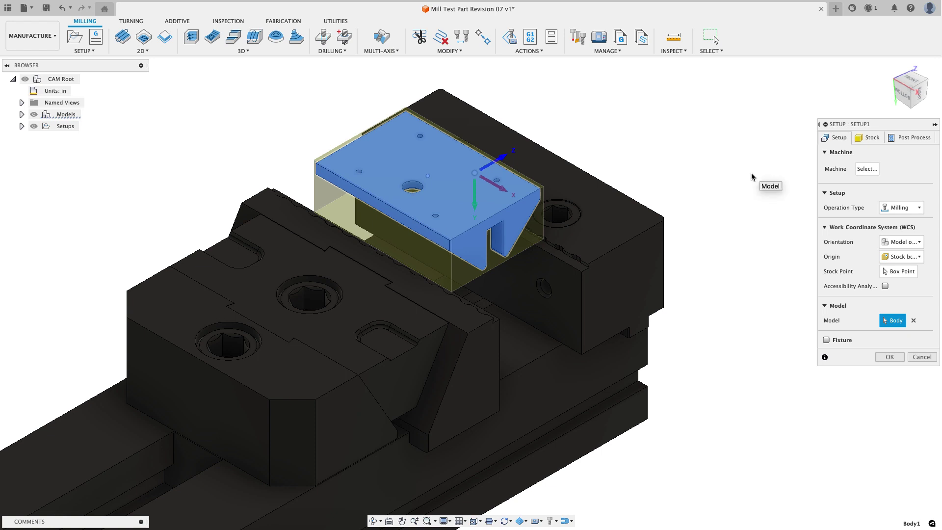
{"action": "left_click", "coordinate": [486, 169]}
{"action": "left_click", "coordinate": [455, 163]}
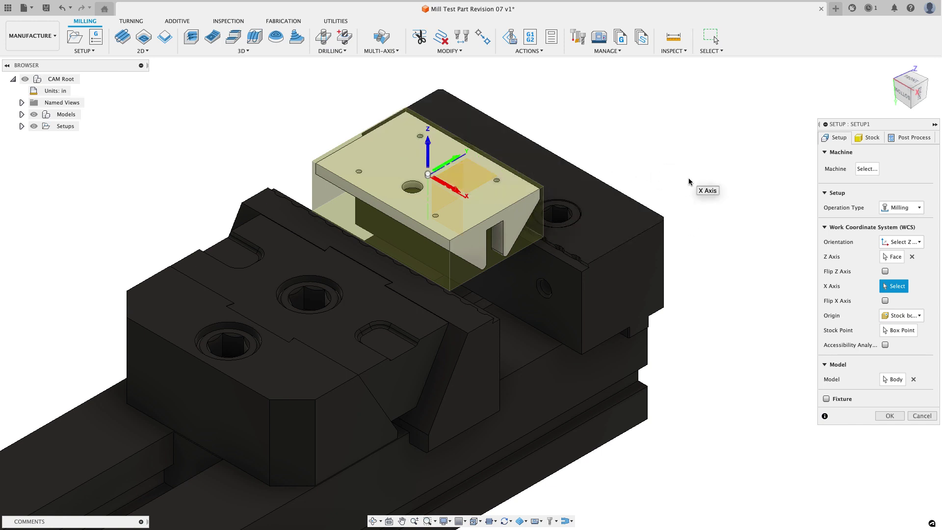
{"action": "scroll", "coordinate": [735, 163], "scroll_direction": "down", "scroll_amount": 2}
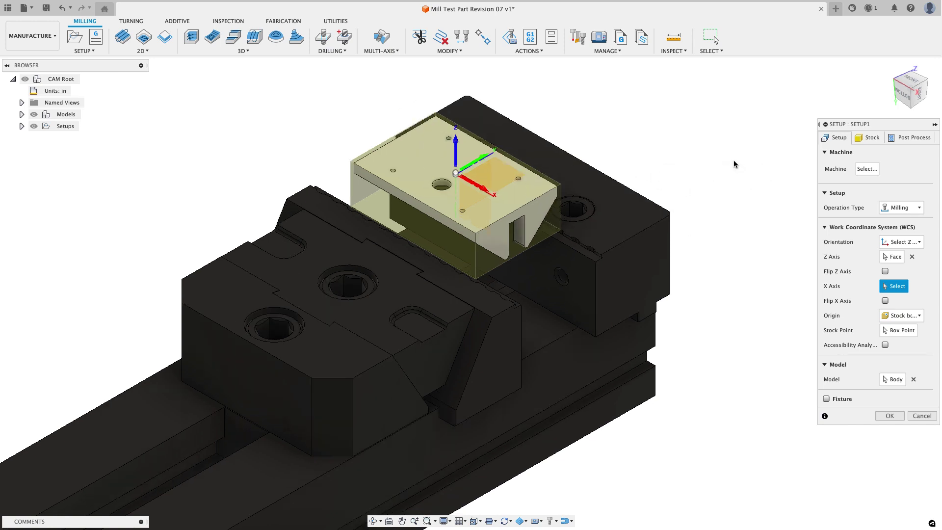
Make the stock a fixed-size box 3 in wide, 2 in deep and 1 in high
{"action": "left_click", "coordinate": [869, 137]}
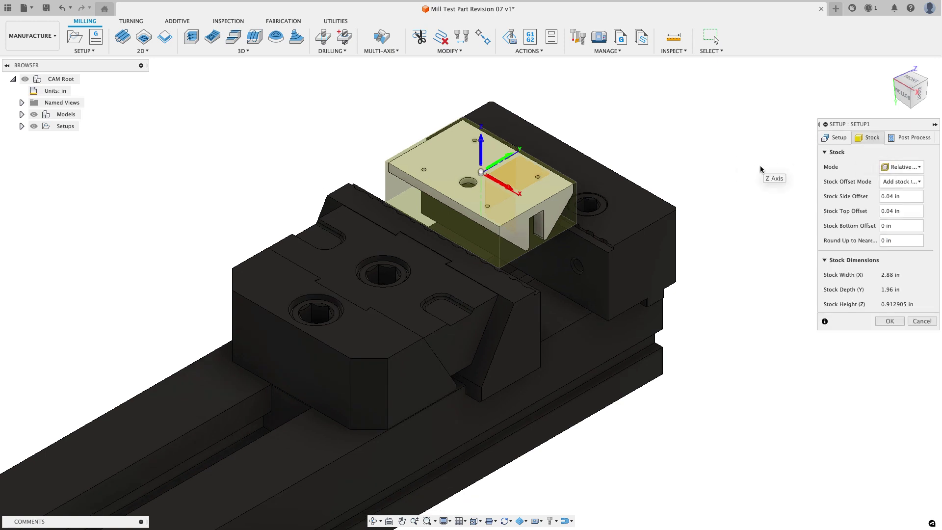
{"action": "left_click", "coordinate": [902, 167]}
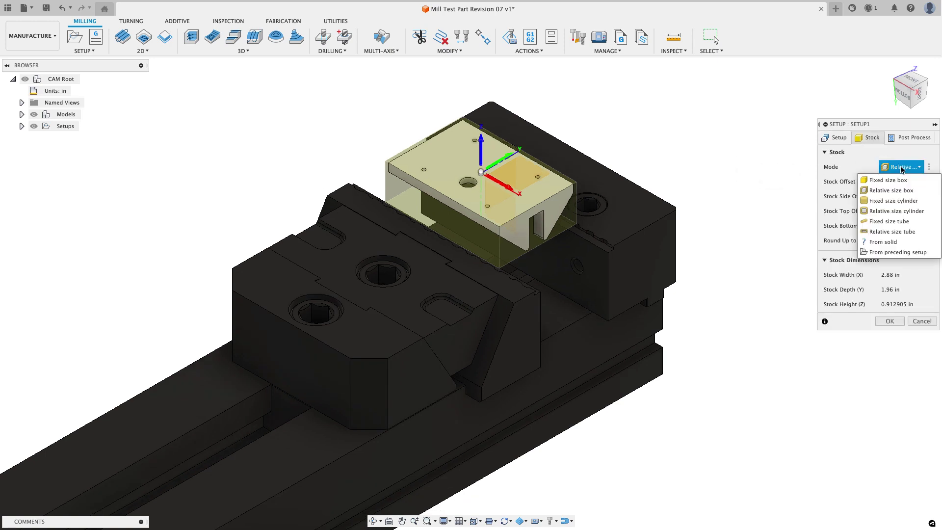
{"action": "left_click", "coordinate": [888, 180]}
{"action": "left_click", "coordinate": [891, 285]}
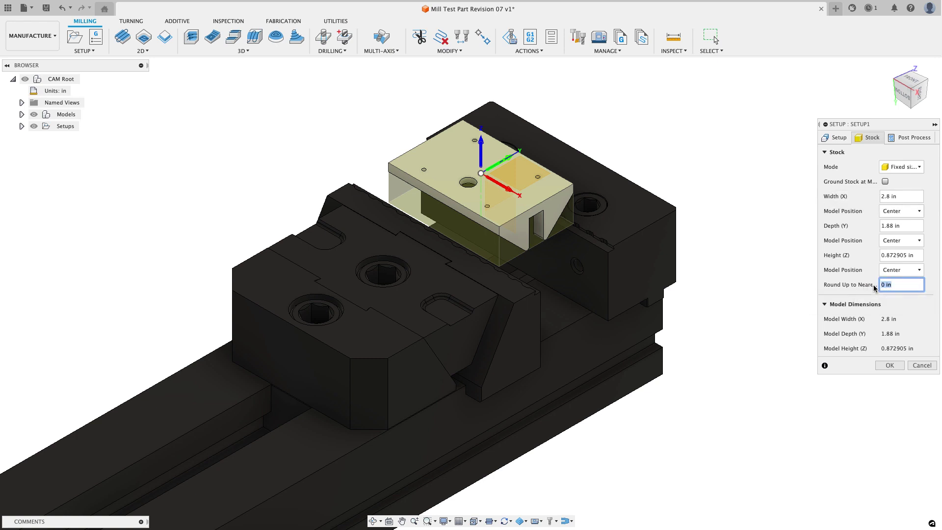
{"action": "left_click", "coordinate": [878, 197]}
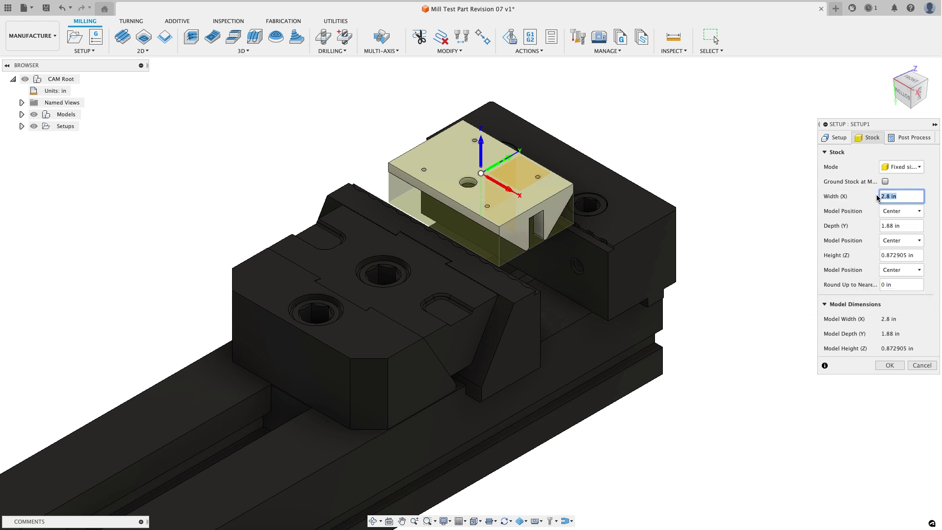
{"action": "type", "text": "3"}
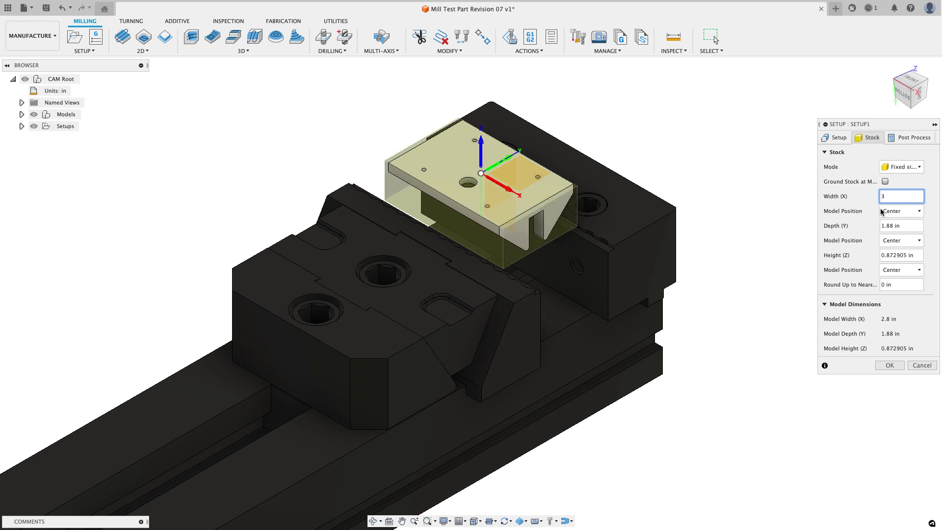
{"action": "left_click", "coordinate": [878, 226]}
{"action": "type", "text": "2"}
{"action": "left_click", "coordinate": [881, 255]}
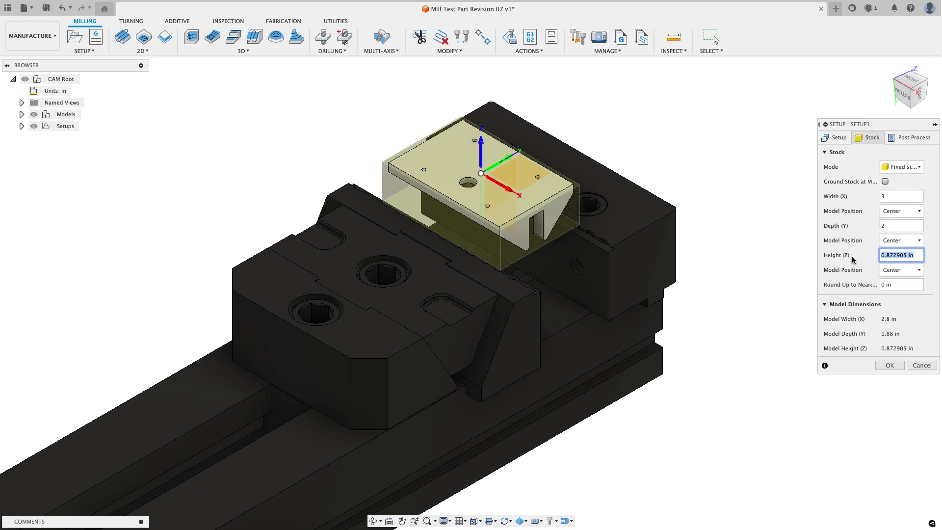
{"action": "type", "text": "1"}
Position the part offset .015 in from the stock top
{"action": "left_click", "coordinate": [891, 269]}
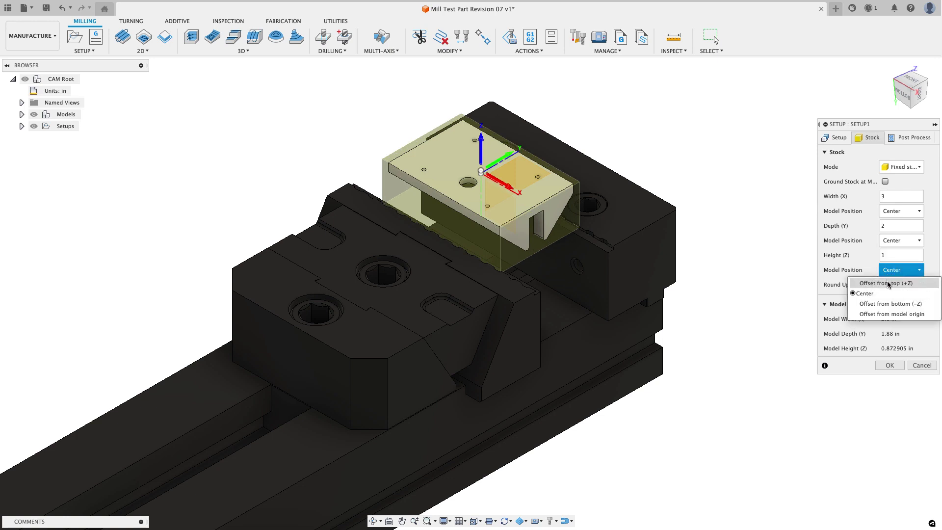
{"action": "left_click", "coordinate": [889, 284]}
{"action": "left_click", "coordinate": [880, 285]}
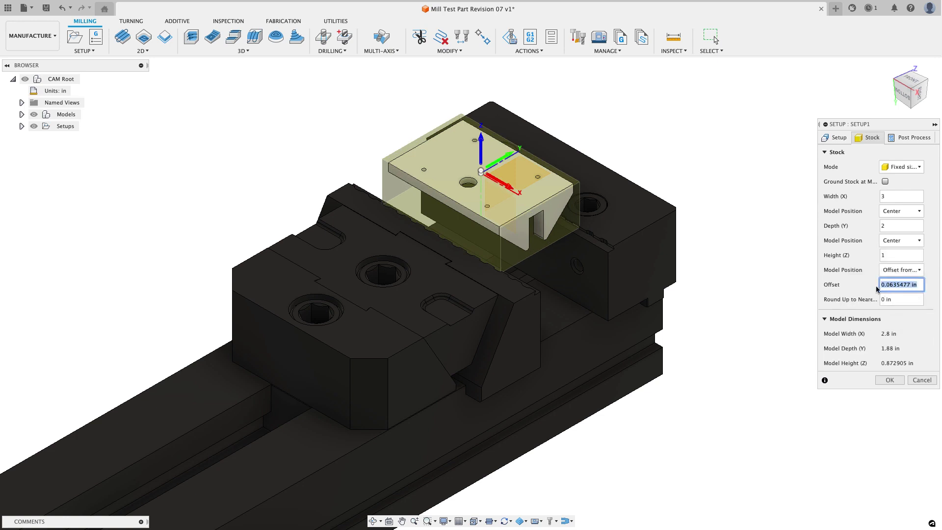
{"action": "key", "text": "BackSpace"}
{"action": "type", "text": ".015"}
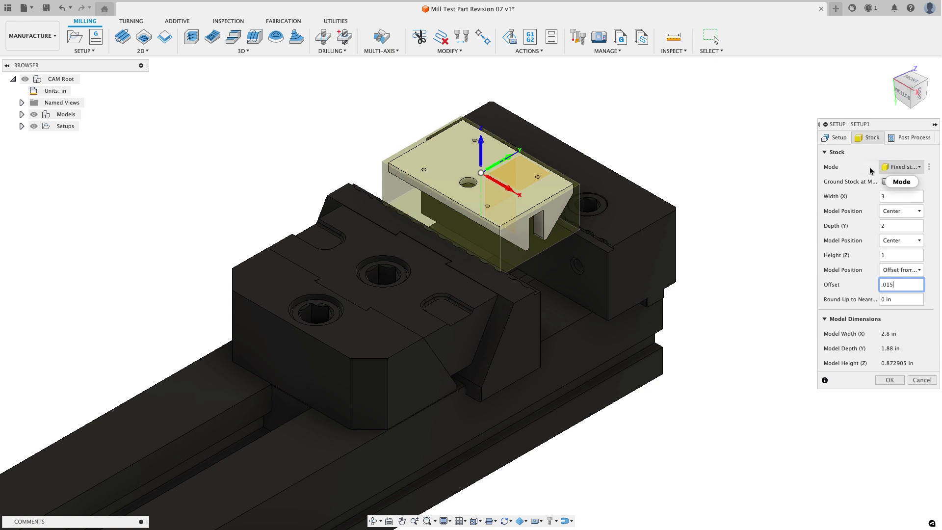
Review the model tree in the browser and accept the stock settings
{"action": "left_click", "coordinate": [21, 114]}
{"action": "left_click", "coordinate": [31, 126]}
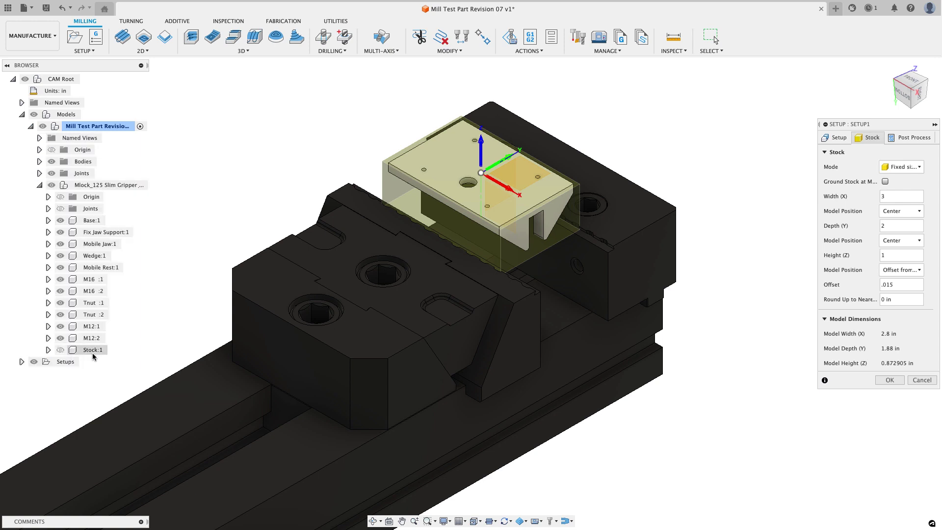
{"action": "left_click", "coordinate": [39, 185]}
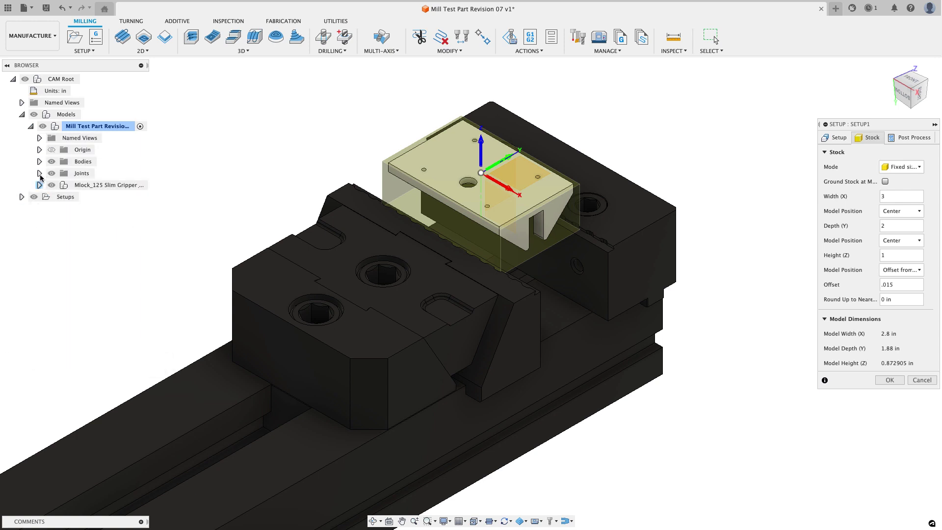
{"action": "left_click", "coordinate": [31, 126]}
{"action": "left_click", "coordinate": [23, 114]}
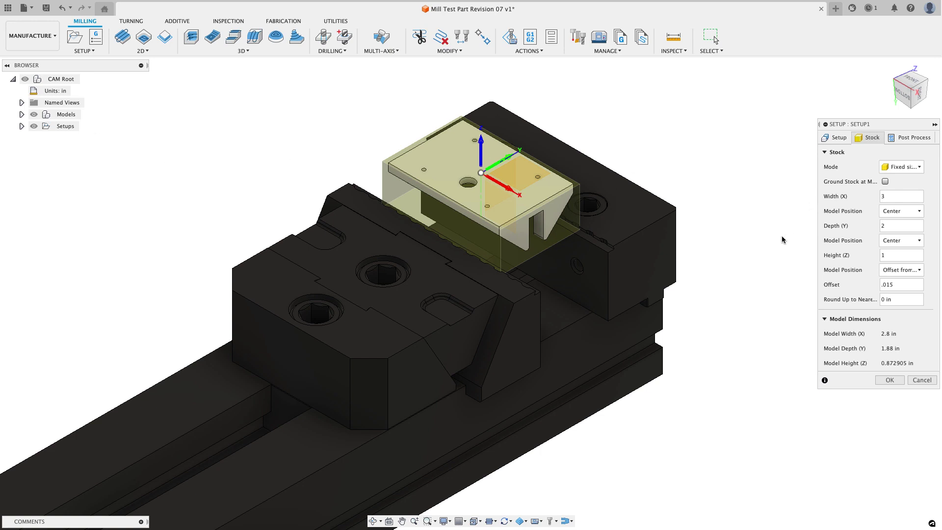
{"action": "left_click", "coordinate": [882, 381]}
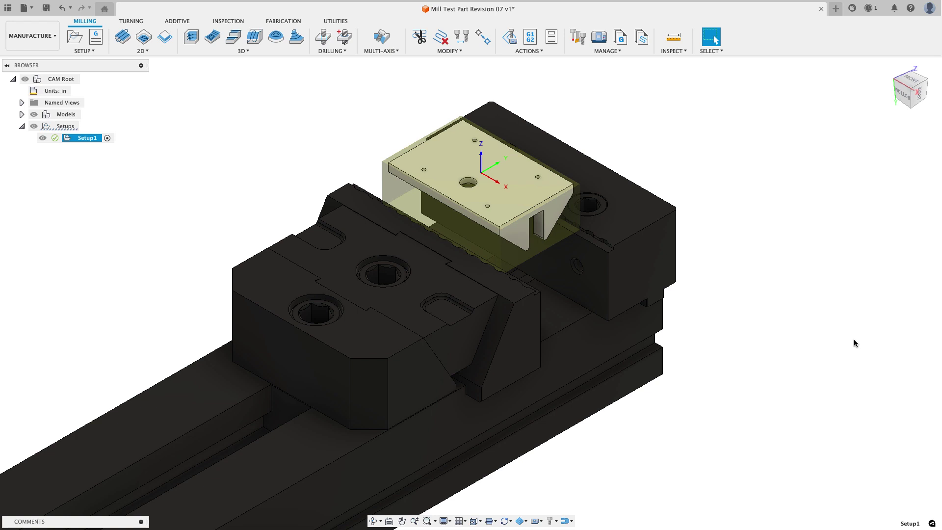
Set the upright front view of the vise as the Top view
{"action": "left_click", "coordinate": [855, 342]}
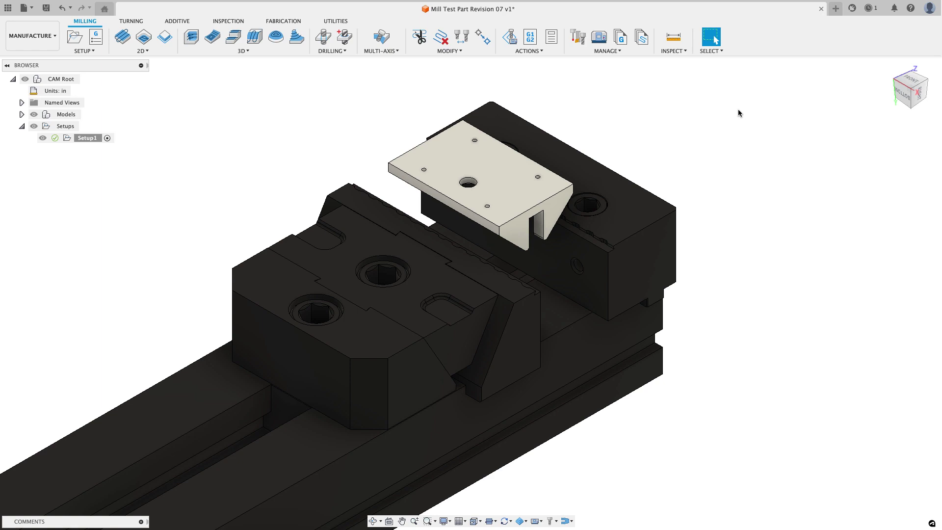
{"action": "left_click", "coordinate": [906, 84]}
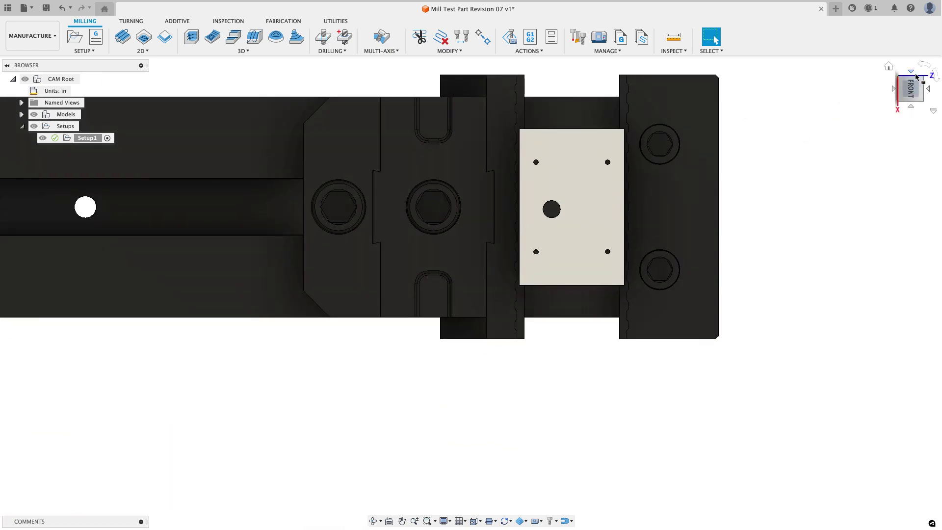
{"action": "left_click", "coordinate": [920, 68]}
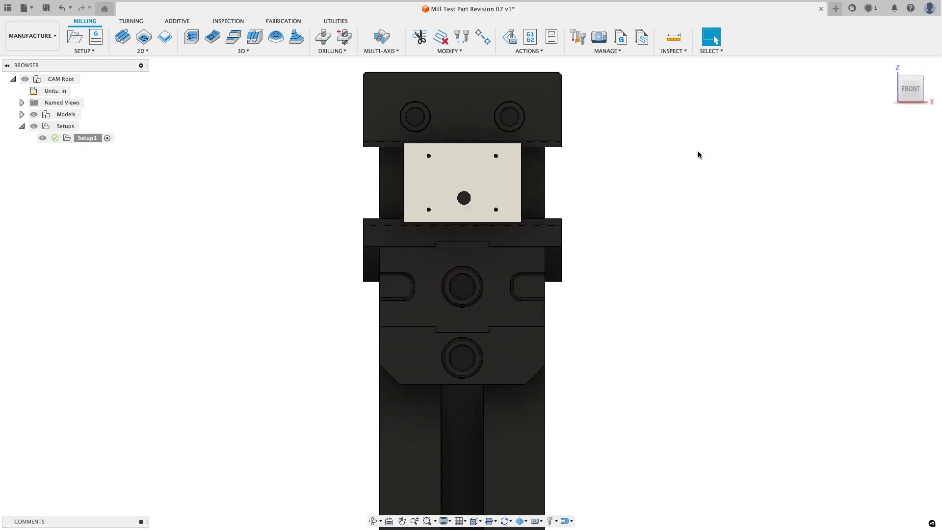
{"action": "middle_click_drag", "start_coordinate": [704, 152], "coordinate": [632, 160]}
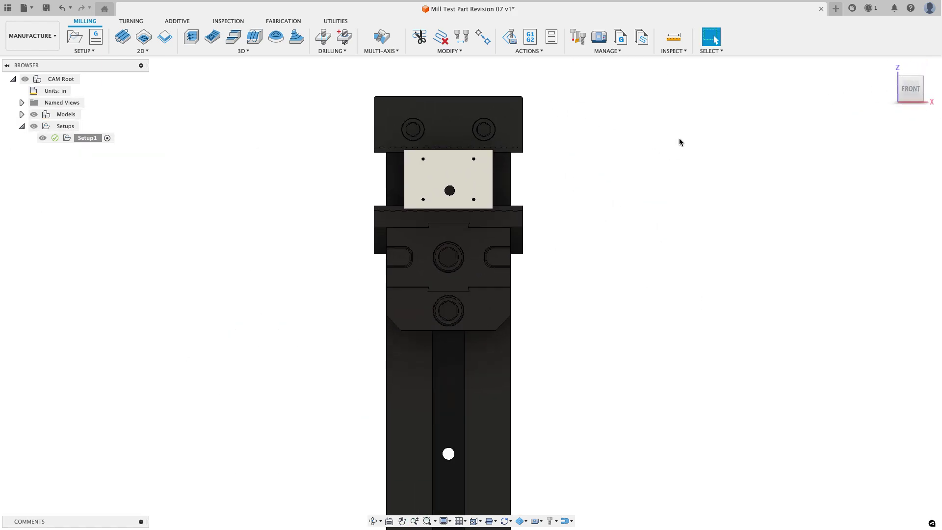
{"action": "mouse_move", "coordinate": [908, 92]}
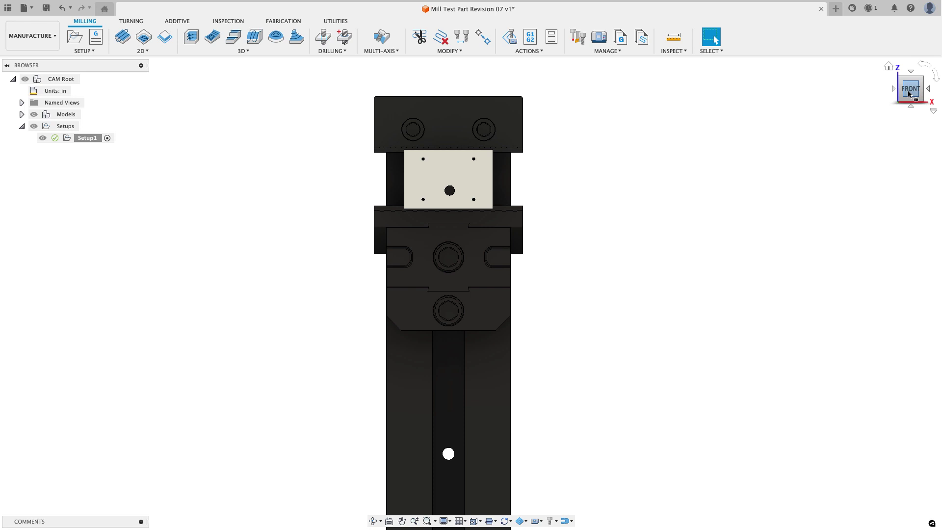
{"action": "right_click", "coordinate": [909, 92]}
{"action": "mouse_move", "coordinate": [896, 152]}
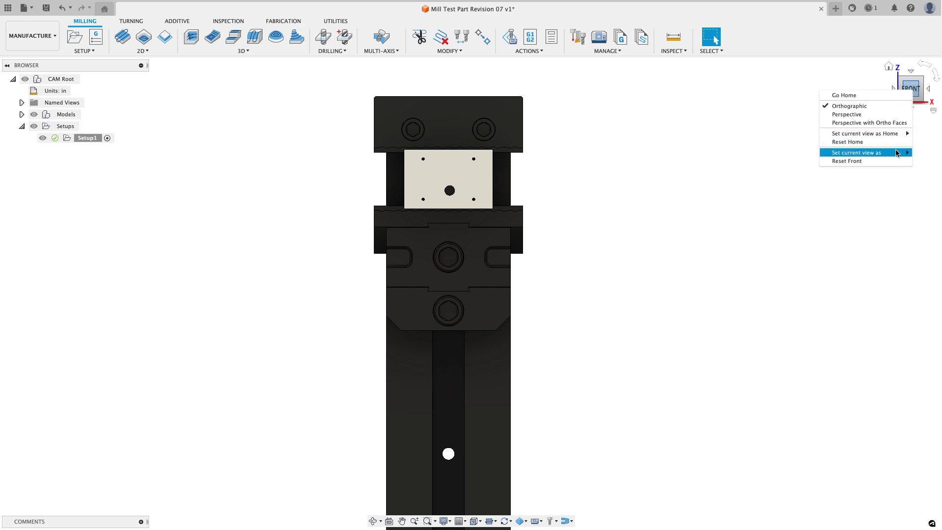
{"action": "left_click", "coordinate": [758, 161]}
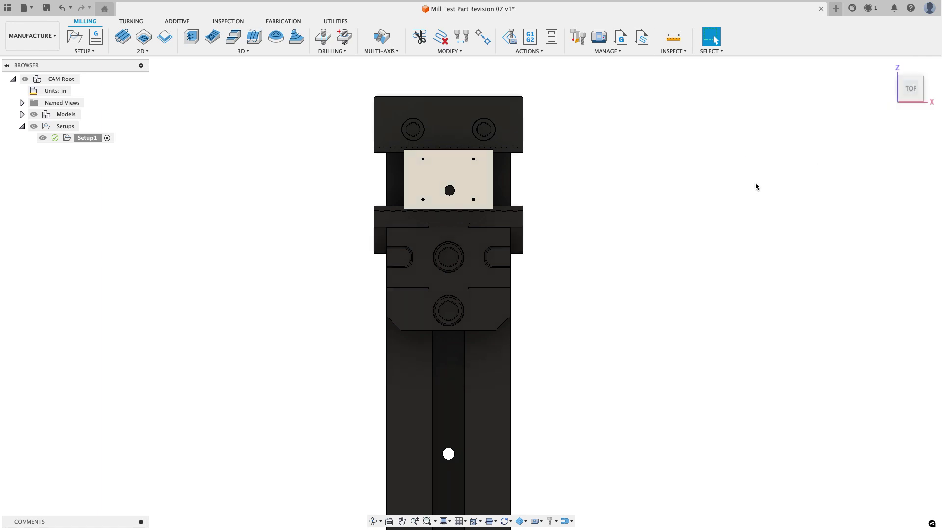
Make the fitted isometric view the Home view and return to it with F6
{"action": "middle_click_drag", "start_coordinate": [760, 192], "coordinate": [736, 150], "text": "shift"}
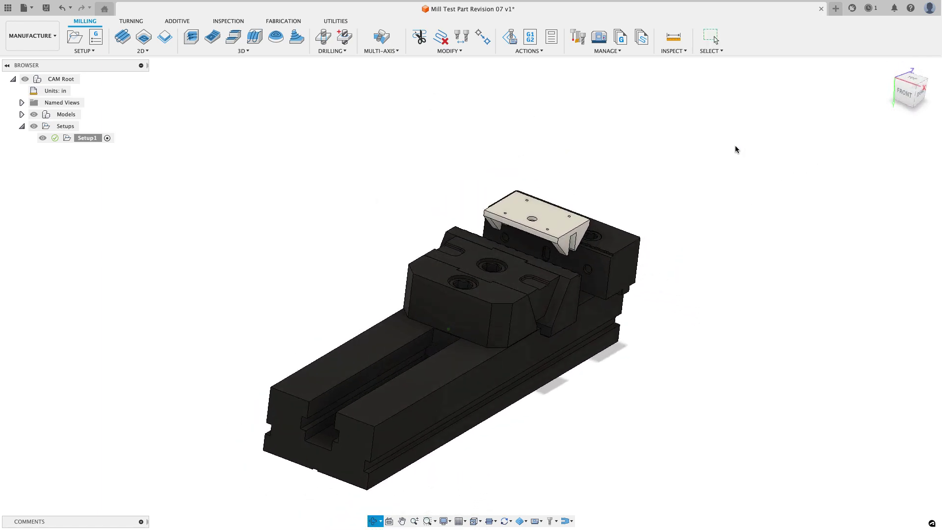
{"action": "left_click", "coordinate": [912, 88]}
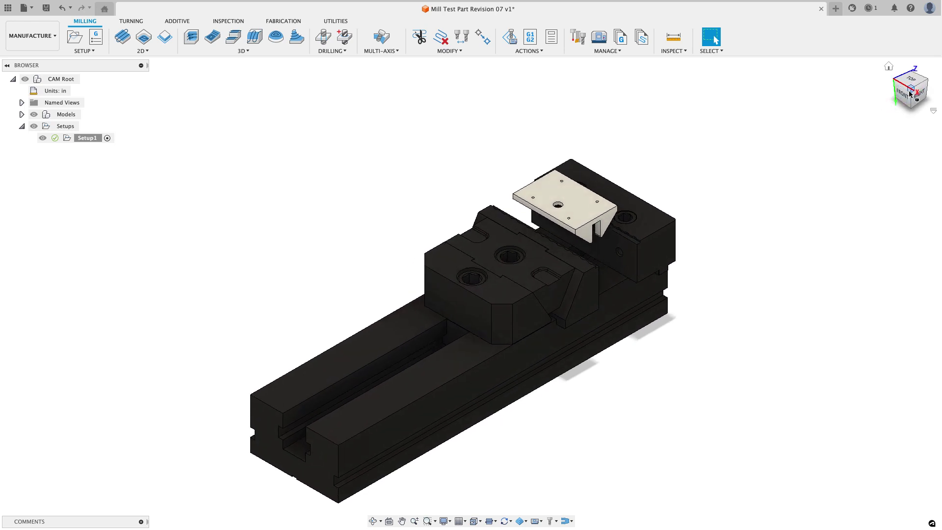
{"action": "right_click", "coordinate": [910, 93]}
{"action": "mouse_move", "coordinate": [894, 136]}
{"action": "left_click", "coordinate": [800, 142]}
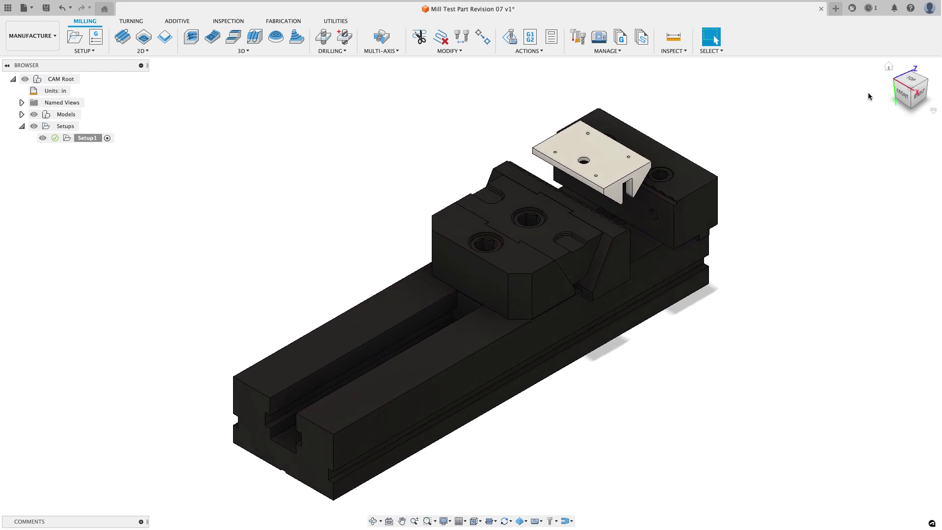
{"action": "middle_click_drag", "start_coordinate": [668, 179], "coordinate": [844, 113], "text": "shift"}
{"action": "key", "text": "F6"}
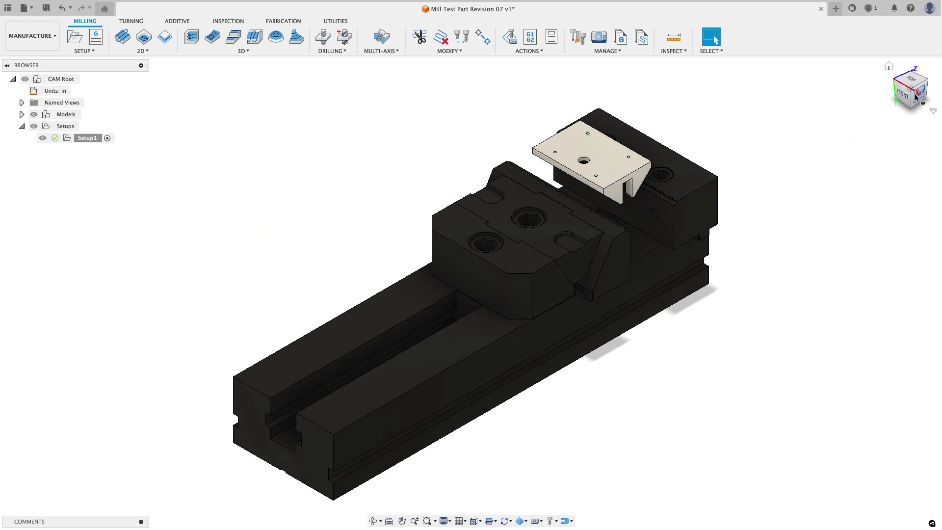
{"action": "left_click", "coordinate": [42, 36]}
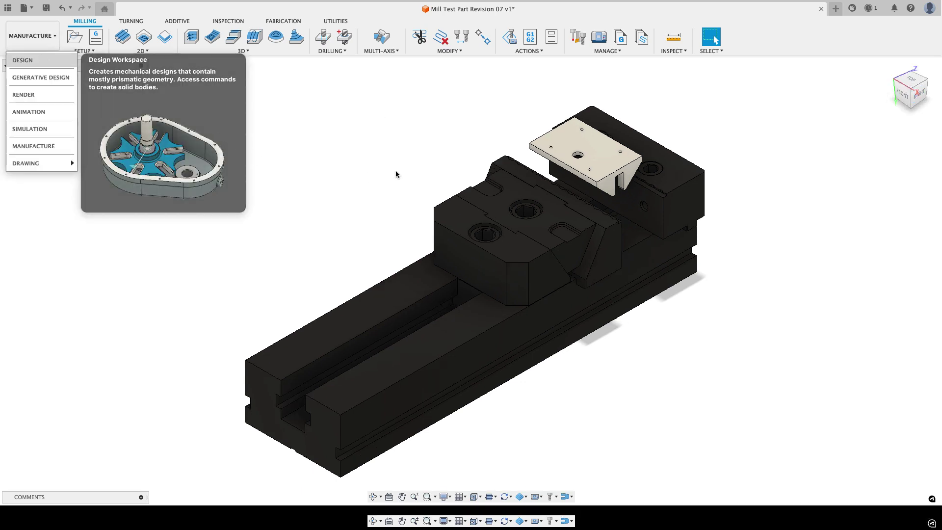
Switch to the Design workspace to see the vise assembly with the clamped test part
{"action": "left_click", "coordinate": [23, 60]}
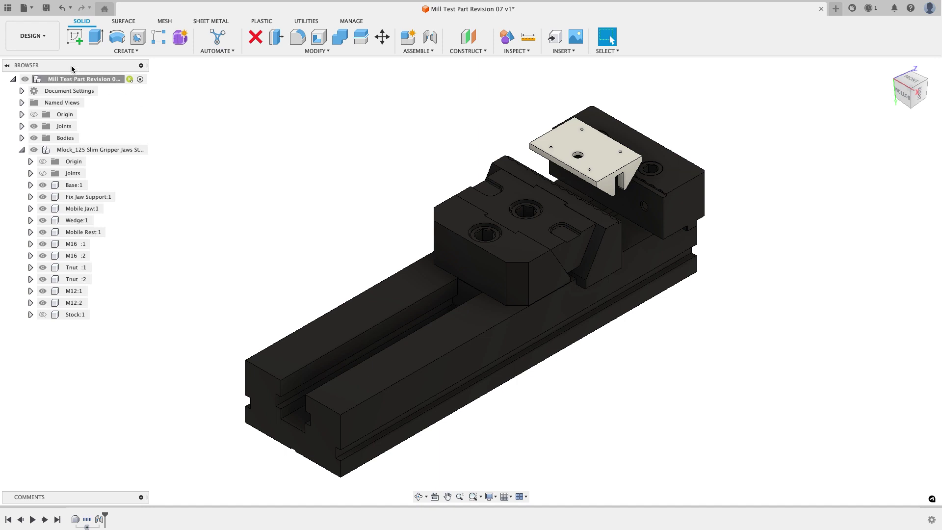
{"action": "left_click", "coordinate": [38, 37]}
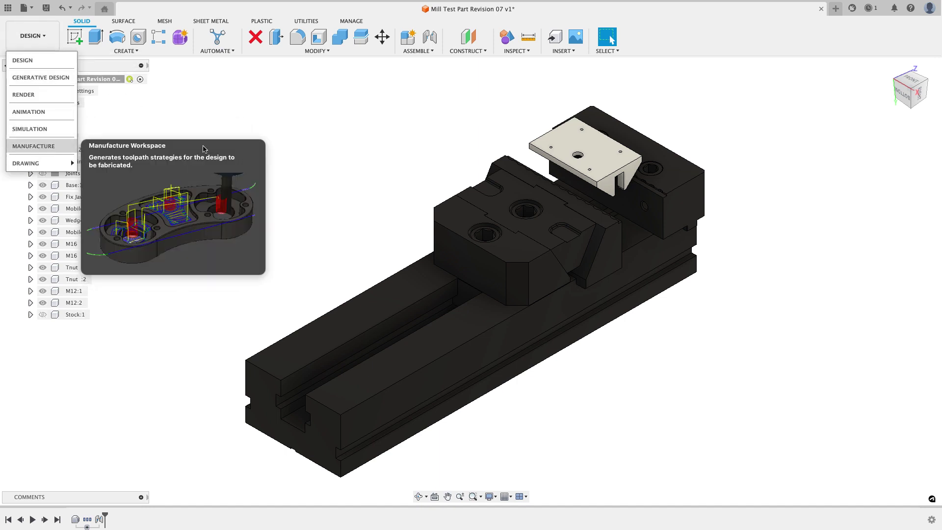
Switch back to Manufacture and start a 2D Face operation
{"action": "left_click", "coordinate": [34, 146]}
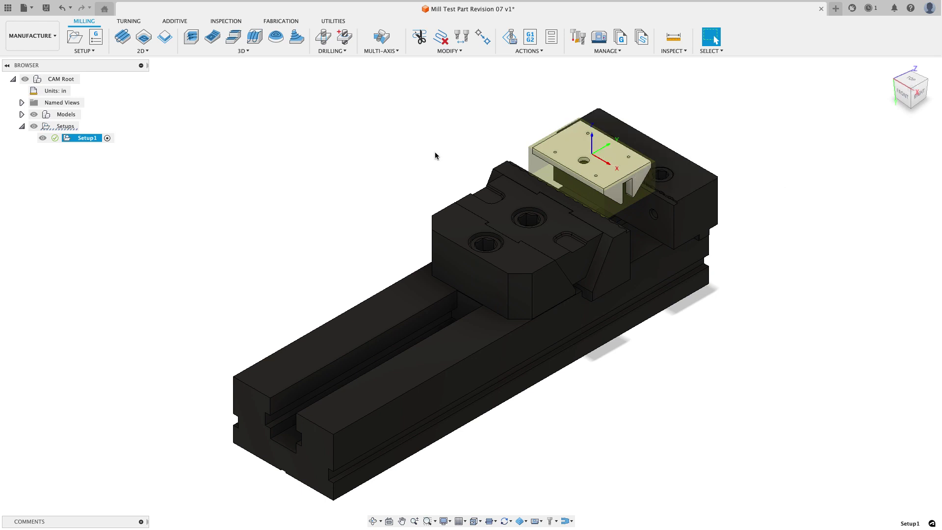
{"action": "left_click", "coordinate": [150, 52]}
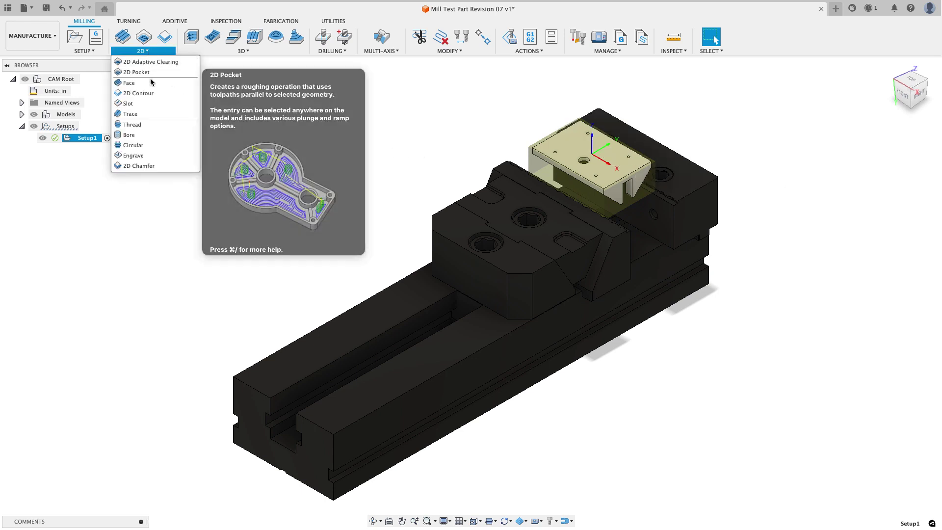
{"action": "left_click", "coordinate": [151, 82]}
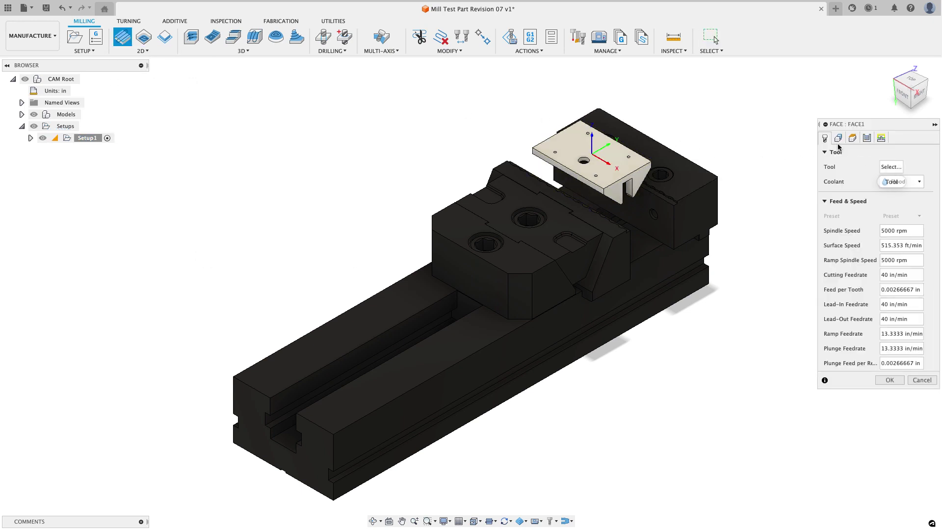
{"action": "left_click_drag", "start_coordinate": [817, 126], "coordinate": [741, 126]}
Choose the 2" Face Mill from the Milling Tools (Inch) library
{"action": "left_click", "coordinate": [842, 168]}
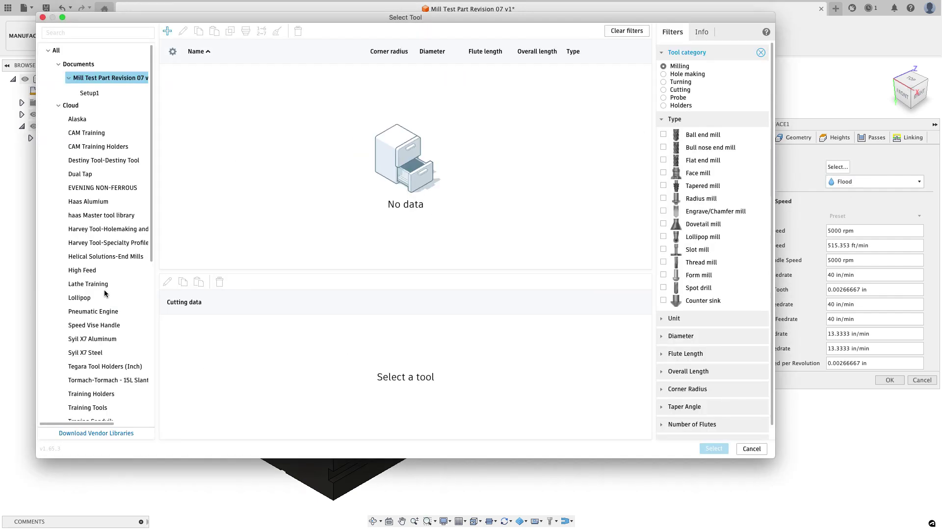
{"action": "scroll", "coordinate": [105, 293], "scroll_direction": "down", "scroll_amount": 5}
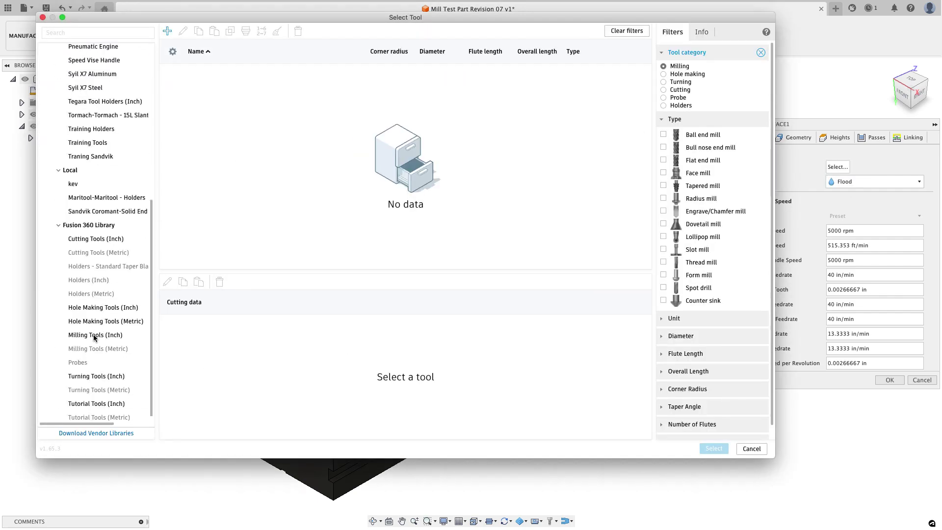
{"action": "left_click", "coordinate": [95, 336]}
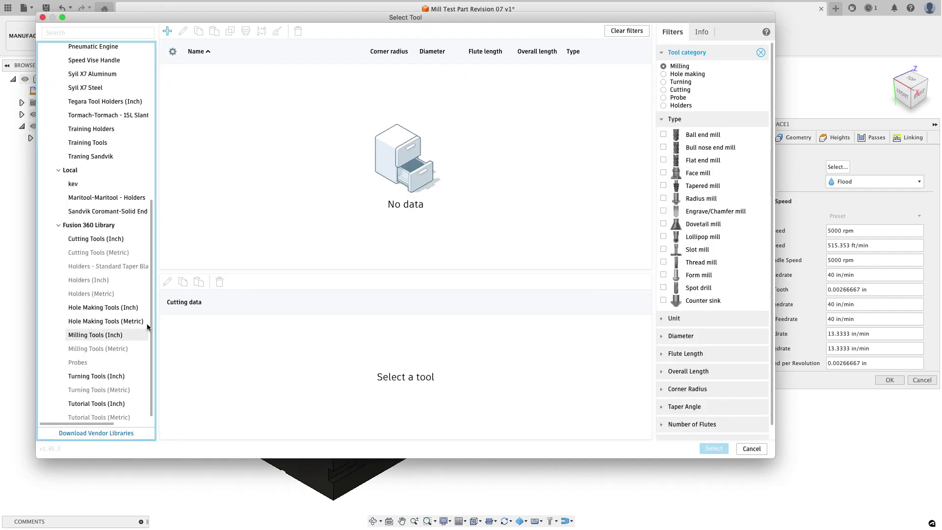
{"action": "left_click", "coordinate": [664, 172]}
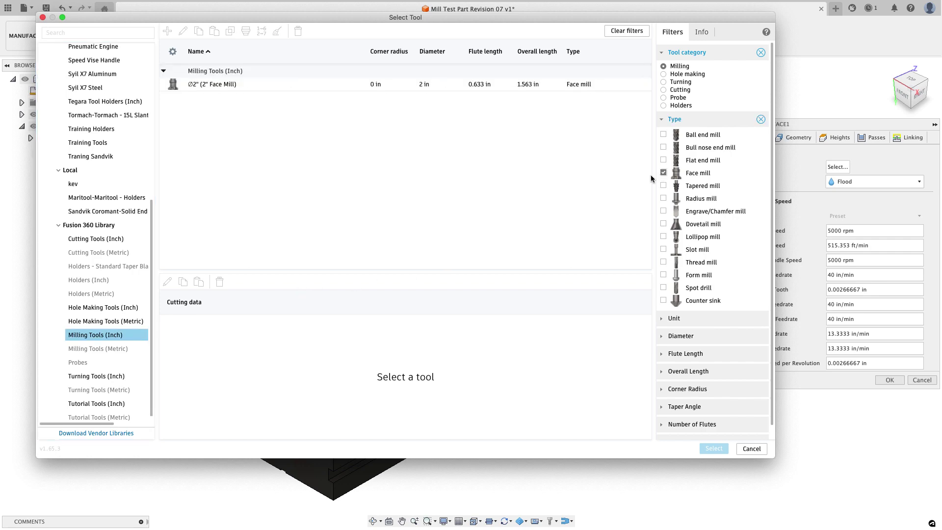
{"action": "double_click", "coordinate": [251, 84]}
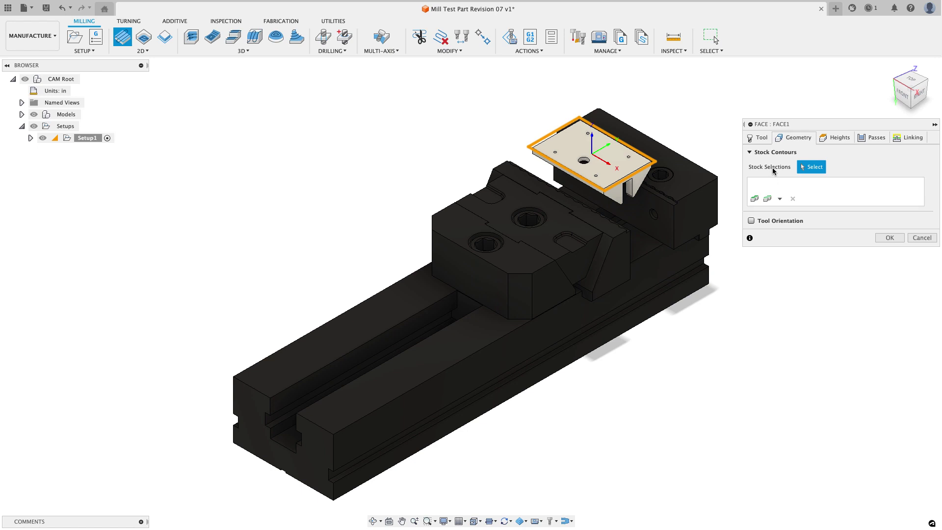
Set the face passes' stock offset to .05 and turn on Extend Before Retract
{"action": "left_click", "coordinate": [832, 139]}
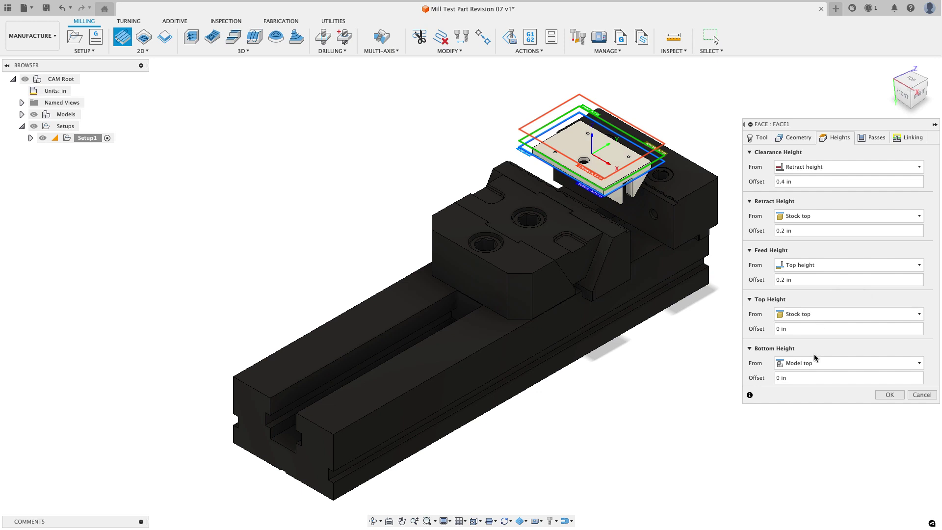
{"action": "left_click", "coordinate": [868, 141]}
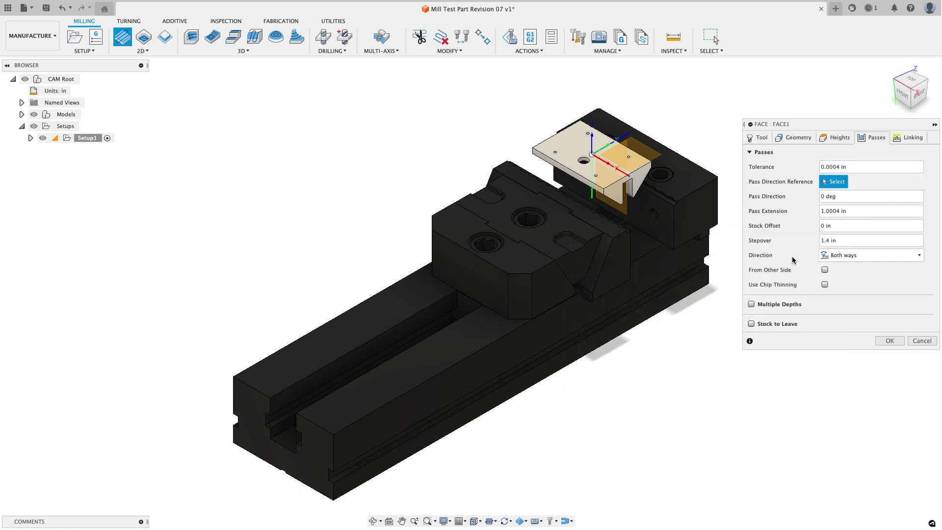
{"action": "left_click", "coordinate": [824, 225]}
{"action": "type", "text": ".05"}
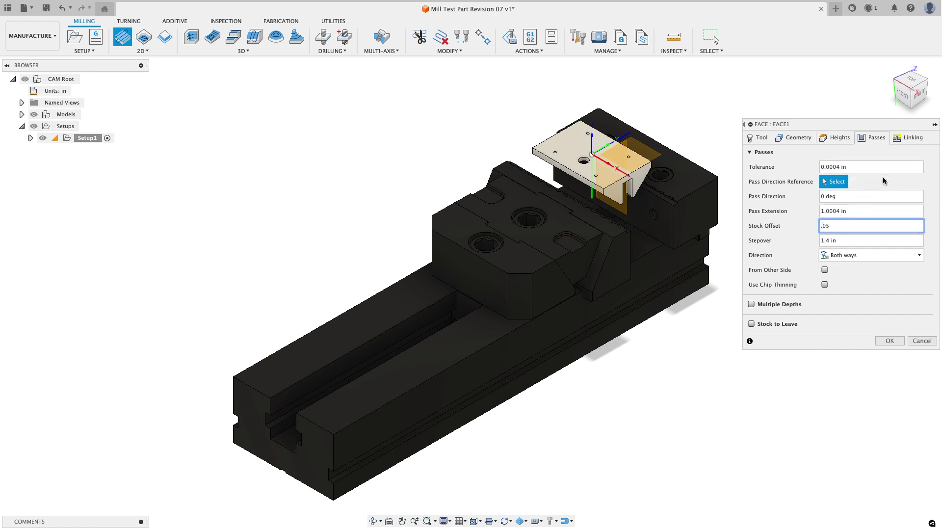
{"action": "left_click", "coordinate": [909, 137]}
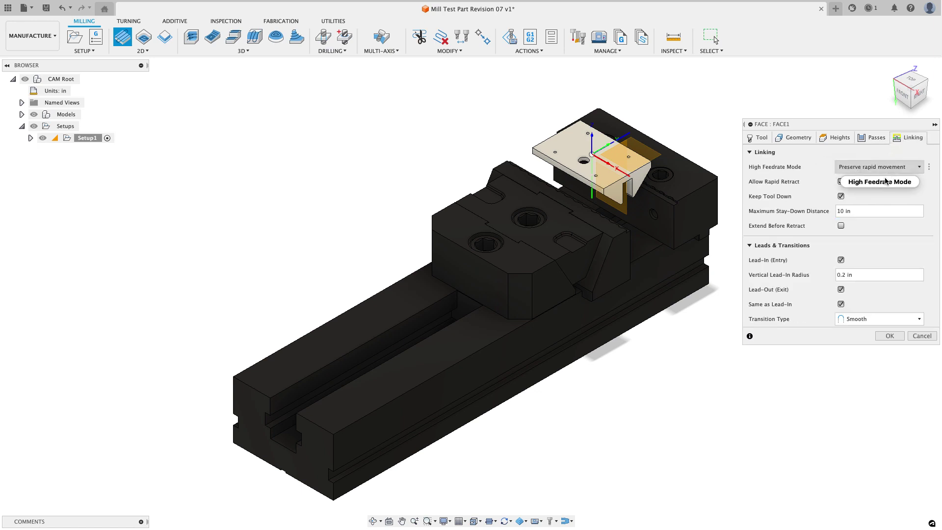
{"action": "left_click", "coordinate": [841, 226]}
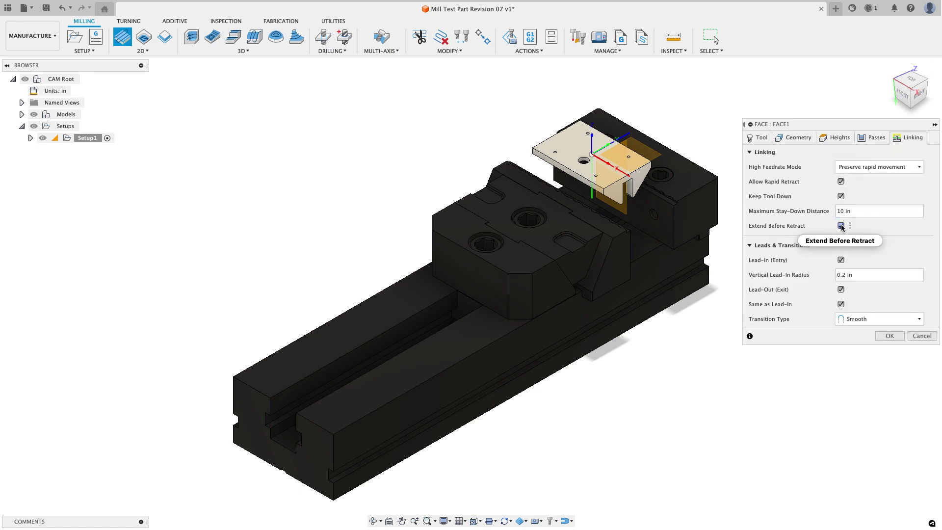
Generate the Face1 toolpath and view the part from the right
{"action": "left_click", "coordinate": [887, 336]}
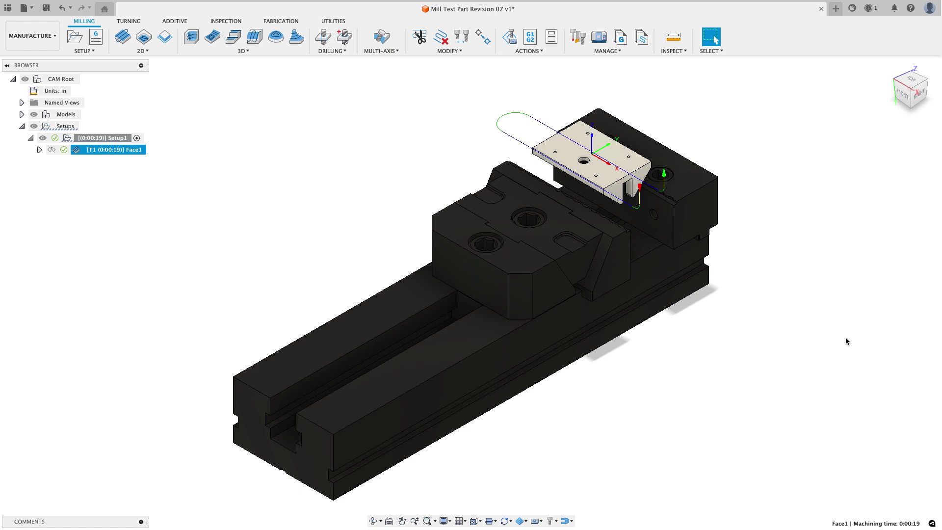
{"action": "left_click", "coordinate": [918, 93]}
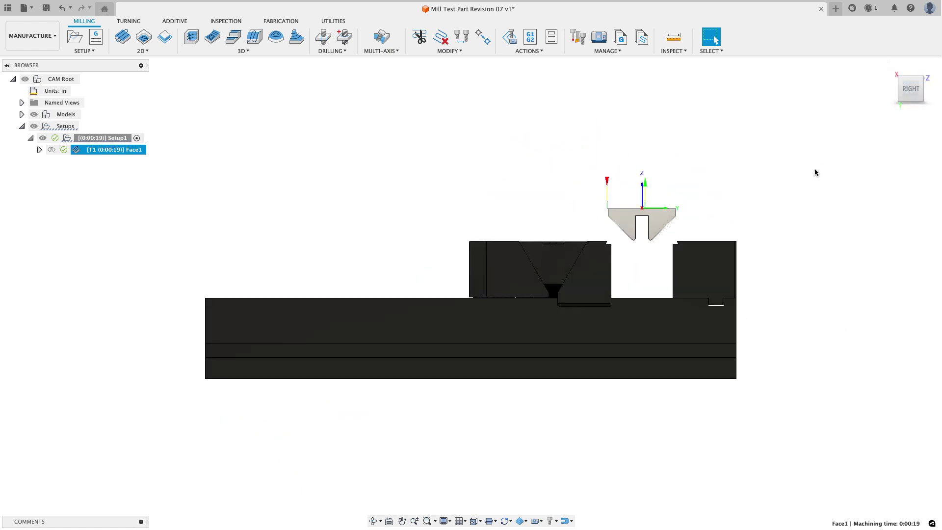
{"action": "left_click", "coordinate": [815, 172]}
{"action": "scroll", "coordinate": [761, 210], "scroll_direction": "up", "scroll_amount": 8}
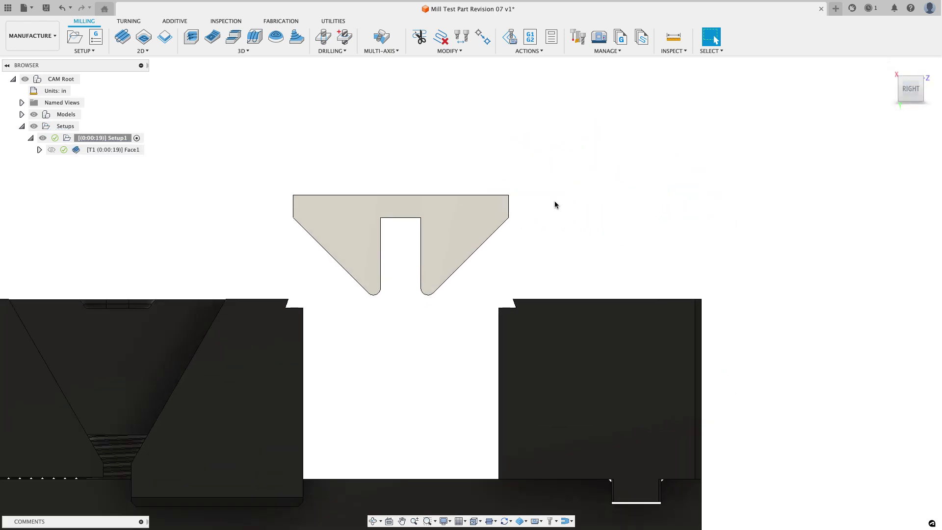
Show Setup1's stock box around the part and inspect it from angled views
{"action": "left_click", "coordinate": [114, 151]}
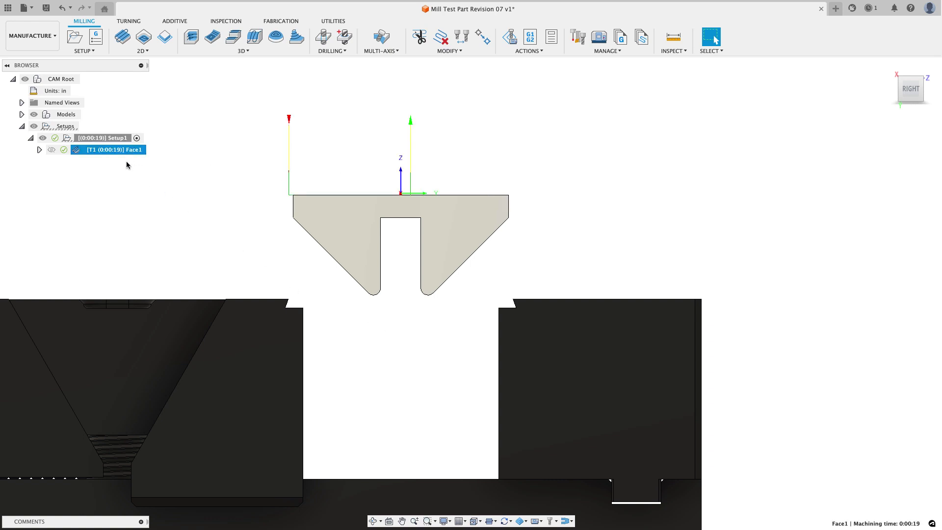
{"action": "left_click", "coordinate": [103, 138]}
{"action": "scroll", "coordinate": [381, 299], "scroll_direction": "up", "scroll_amount": 4}
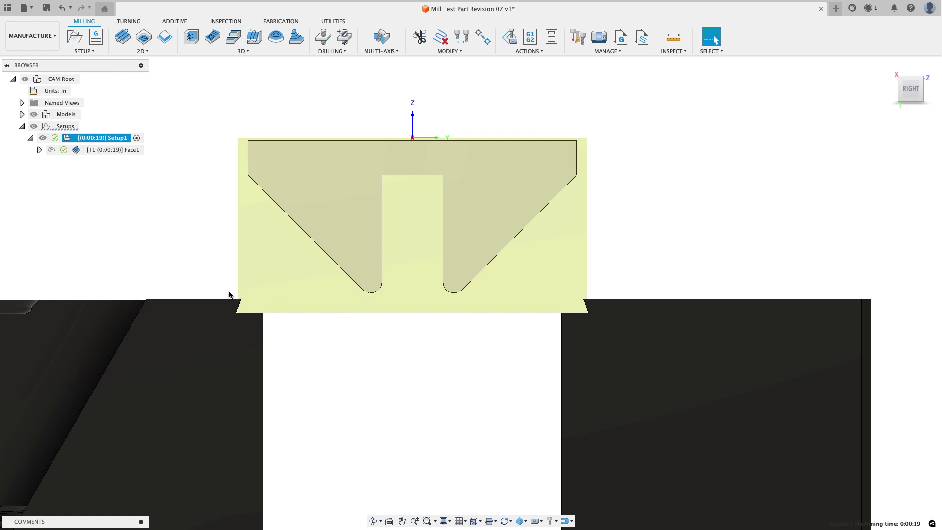
{"action": "scroll", "coordinate": [230, 260], "scroll_direction": "down", "scroll_amount": 2}
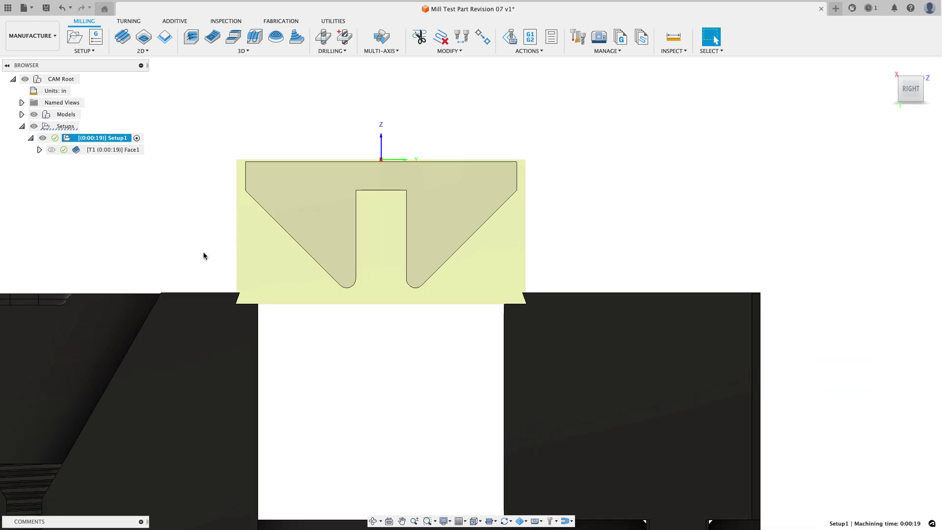
{"action": "scroll", "coordinate": [203, 255], "scroll_direction": "down", "scroll_amount": 4}
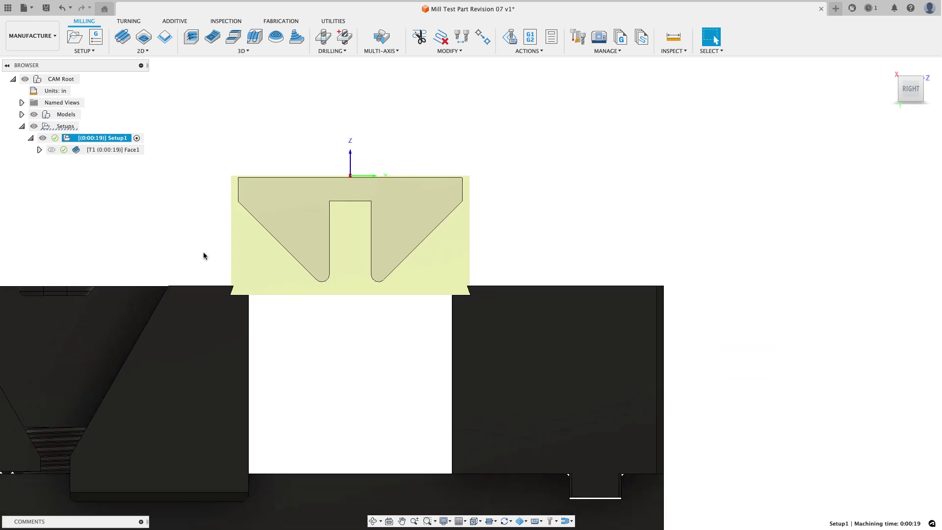
{"action": "scroll", "coordinate": [434, 207], "scroll_direction": "up", "scroll_amount": 5}
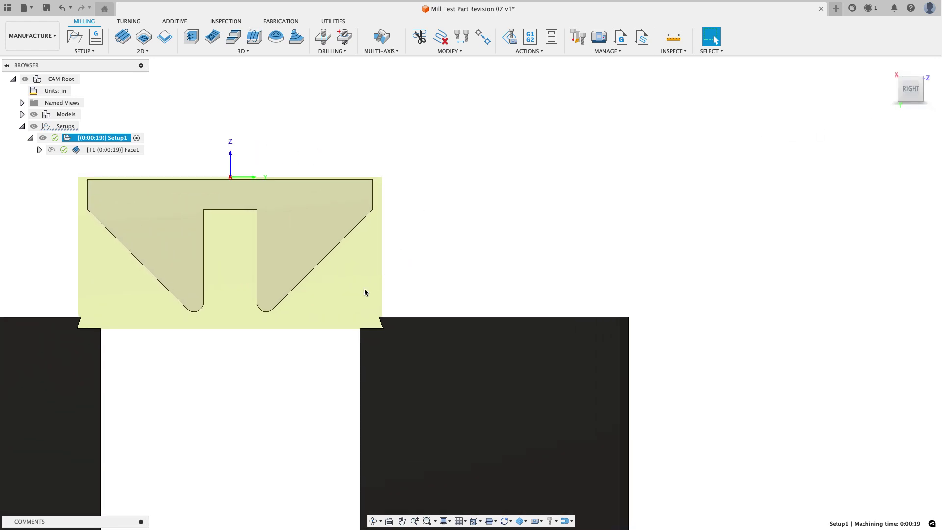
{"action": "scroll", "coordinate": [498, 231], "scroll_direction": "down", "scroll_amount": 1}
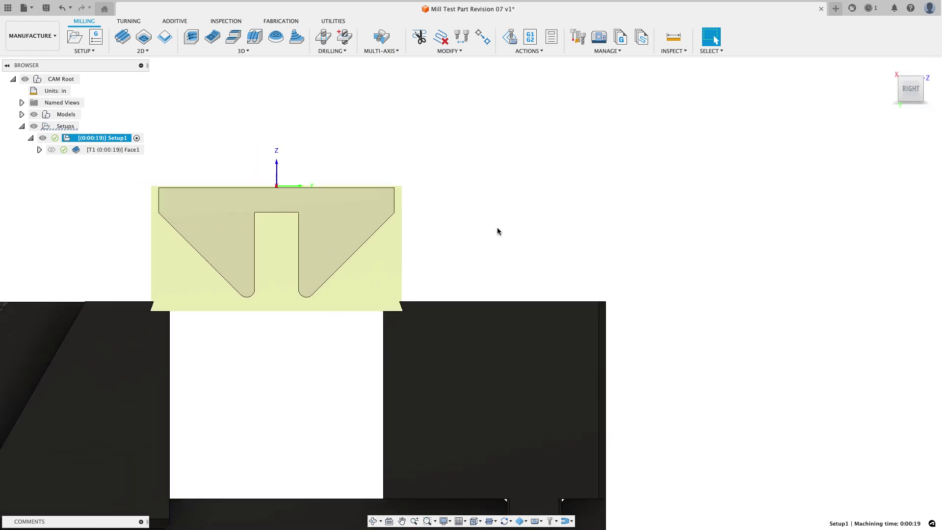
{"action": "middle_click_drag", "start_coordinate": [497, 231], "coordinate": [725, 205], "text": "shift"}
{"action": "left_click", "coordinate": [907, 93]}
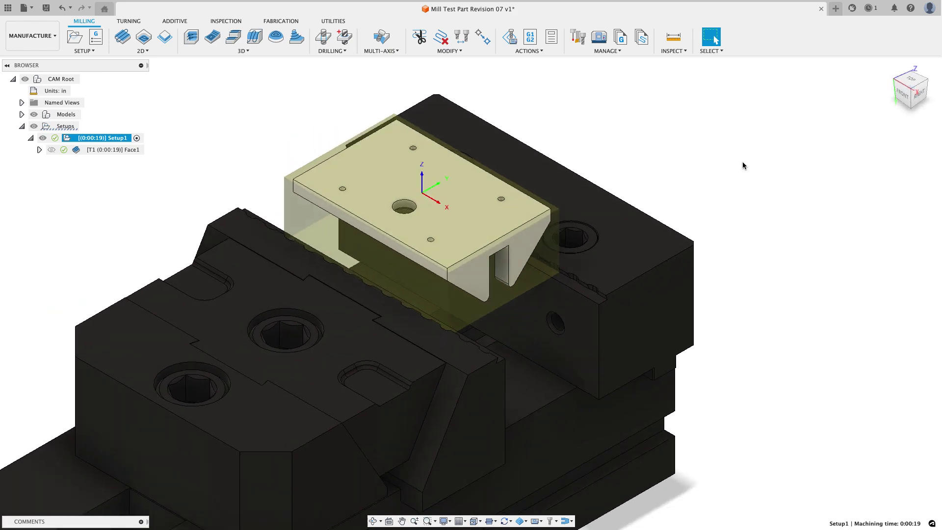
{"action": "scroll", "coordinate": [345, 147], "scroll_direction": "up", "scroll_amount": 2}
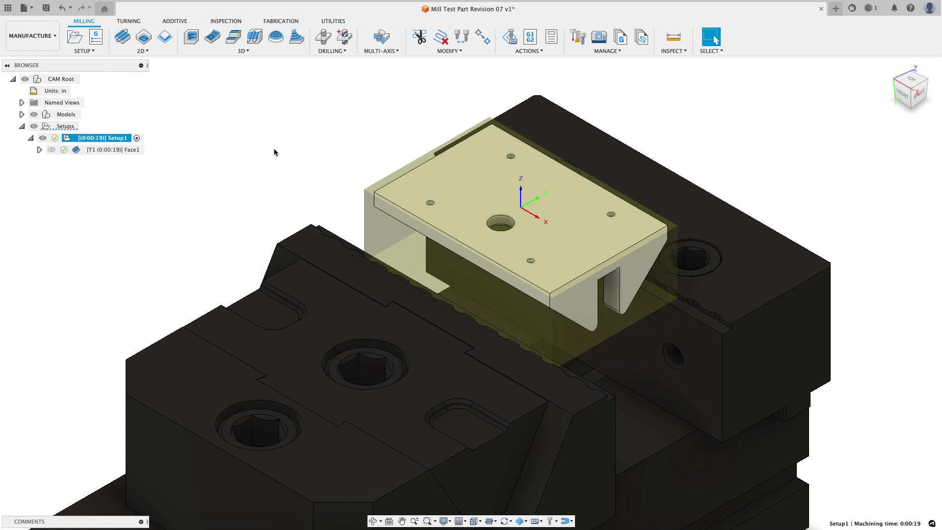
Create a 2D Contour with the Ø1/2" flat end mill from Milling Tools (Inch), Stainless Steel - Roughing preset
{"action": "left_click", "coordinate": [142, 50]}
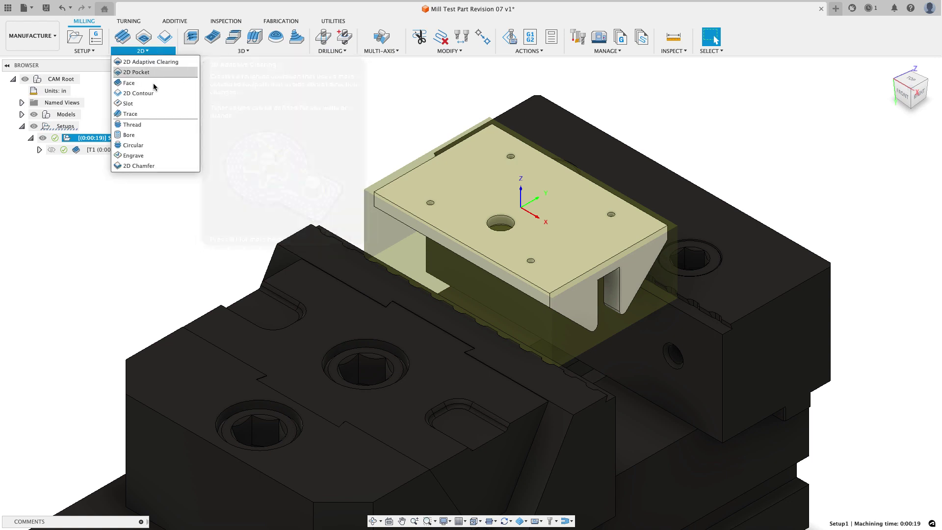
{"action": "left_click", "coordinate": [140, 93]}
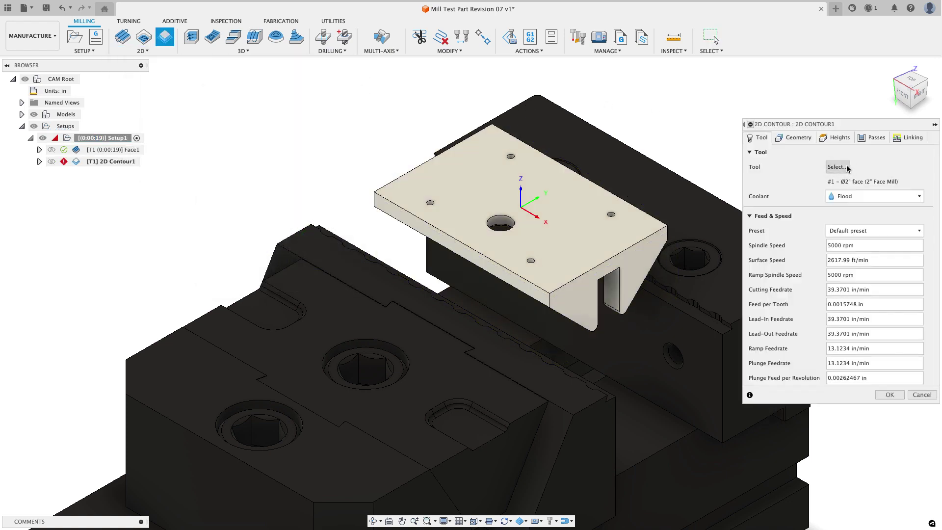
{"action": "left_click", "coordinate": [845, 168]}
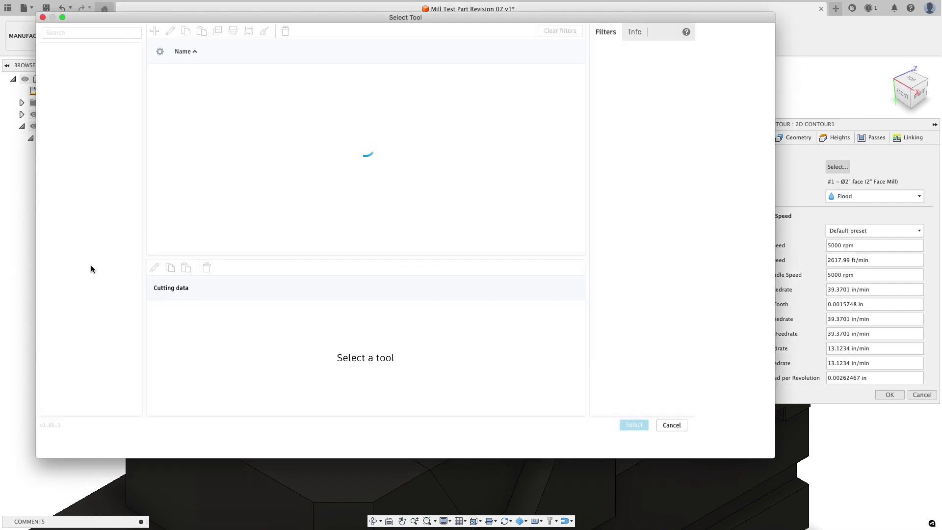
{"action": "scroll", "coordinate": [100, 261], "scroll_direction": "down", "scroll_amount": 10}
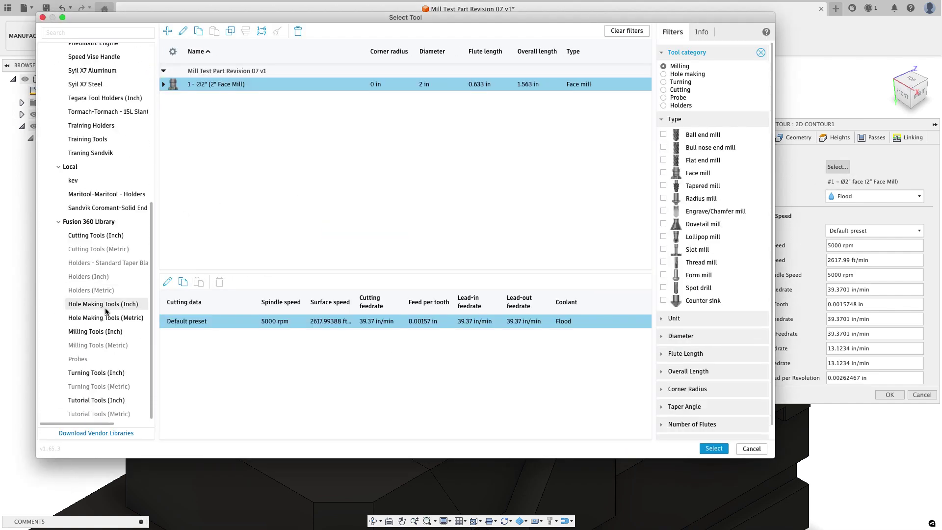
{"action": "left_click", "coordinate": [105, 329]}
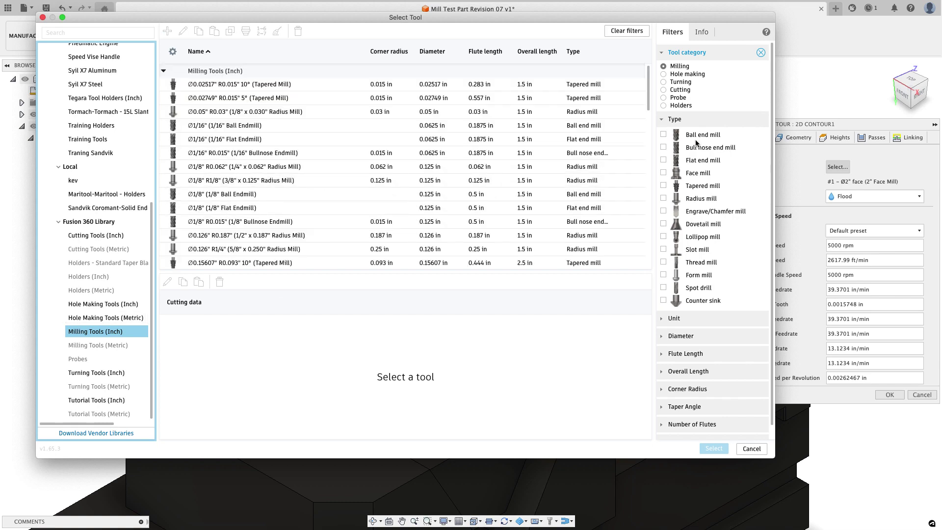
{"action": "left_click", "coordinate": [664, 160]}
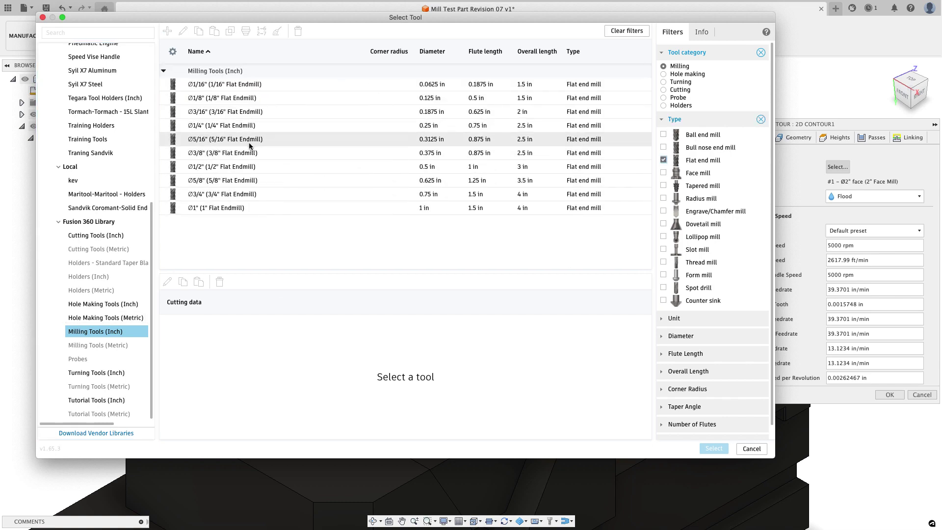
{"action": "left_click", "coordinate": [293, 165]}
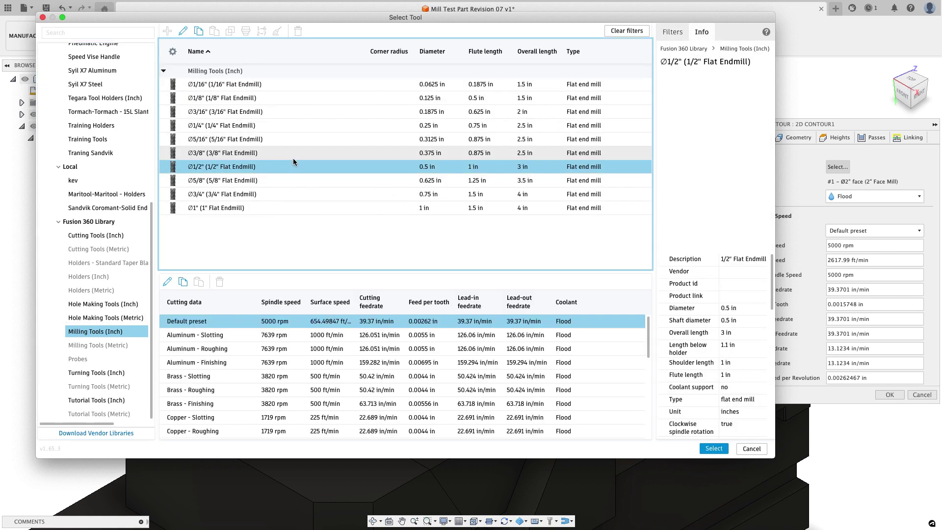
{"action": "scroll", "coordinate": [330, 368], "scroll_direction": "down", "scroll_amount": 5}
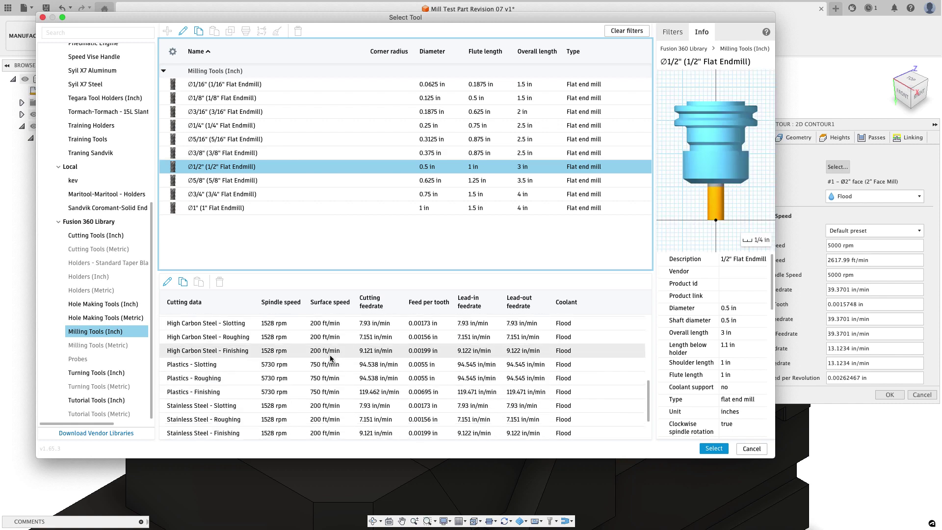
{"action": "scroll", "coordinate": [329, 368], "scroll_direction": "down", "scroll_amount": 2}
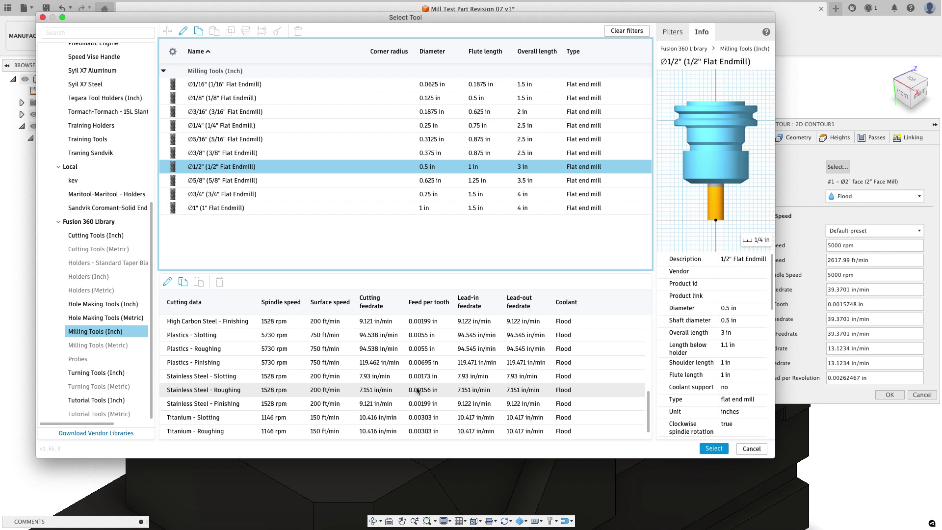
{"action": "left_click", "coordinate": [246, 391]}
{"action": "left_click", "coordinate": [714, 448]}
Chain-select the part's top edge loop (4 edges) as the contour geometry
{"action": "left_click", "coordinate": [795, 141]}
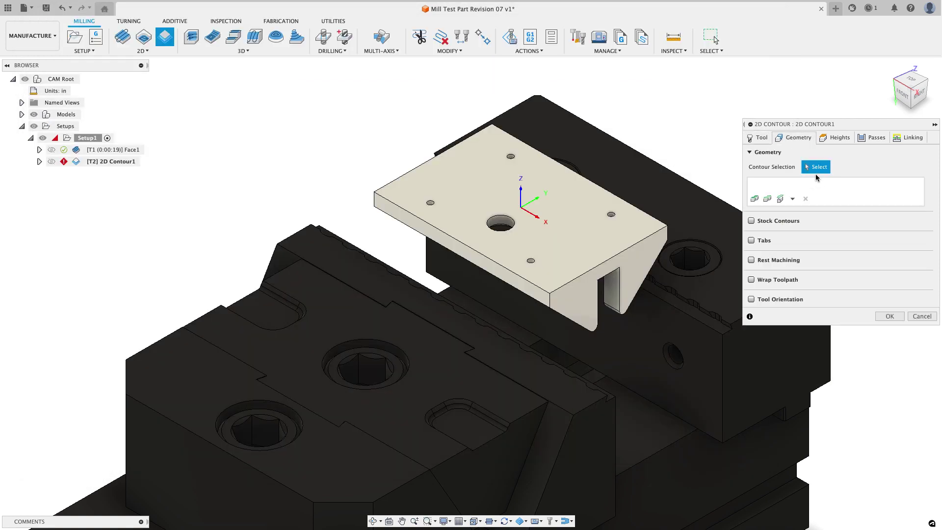
{"action": "left_click", "coordinate": [755, 198]}
{"action": "left_click", "coordinate": [648, 239]}
{"action": "left_click", "coordinate": [691, 184]}
Measure top height from Model top and bottom height from Model bottom, entering an offset
{"action": "left_click", "coordinate": [830, 138]}
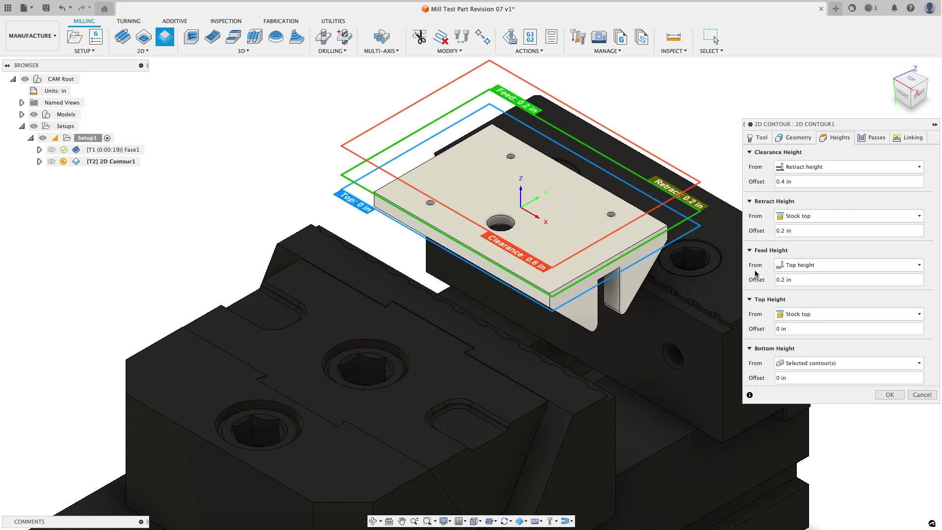
{"action": "left_click", "coordinate": [799, 314]}
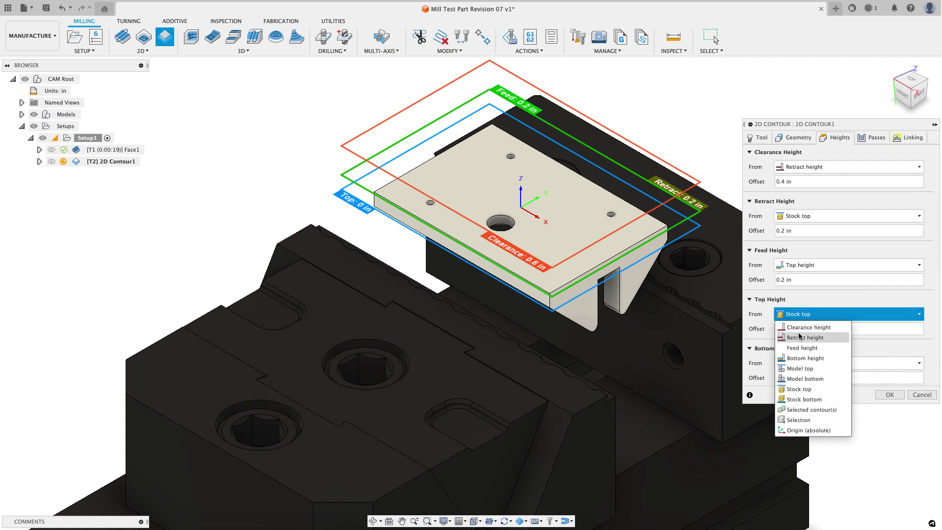
{"action": "left_click", "coordinate": [801, 368]}
{"action": "left_click", "coordinate": [807, 363]}
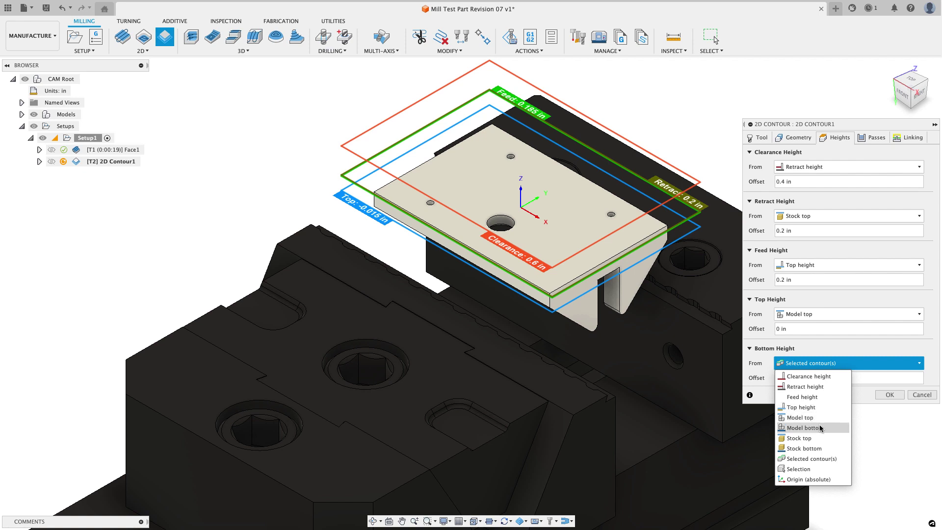
{"action": "left_click", "coordinate": [805, 428]}
{"action": "key", "text": "Tab"}
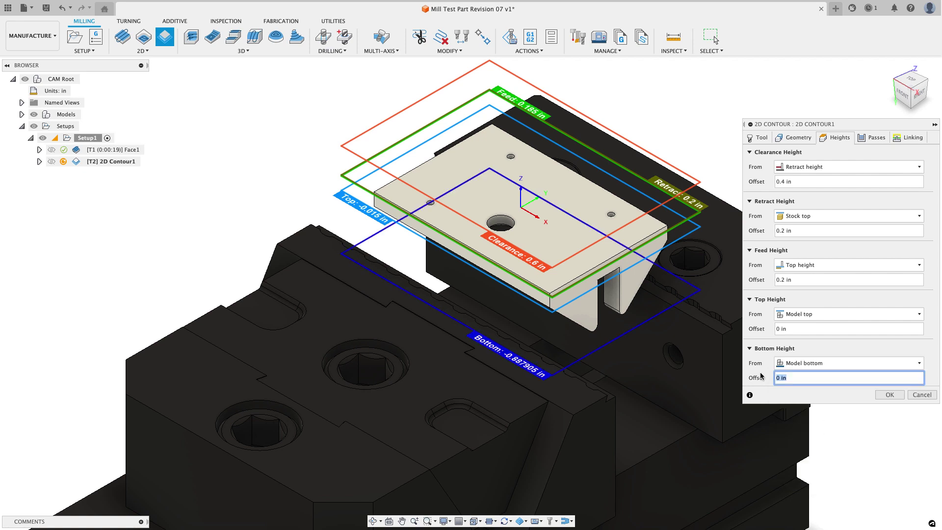
{"action": "type", "text": "-01"}
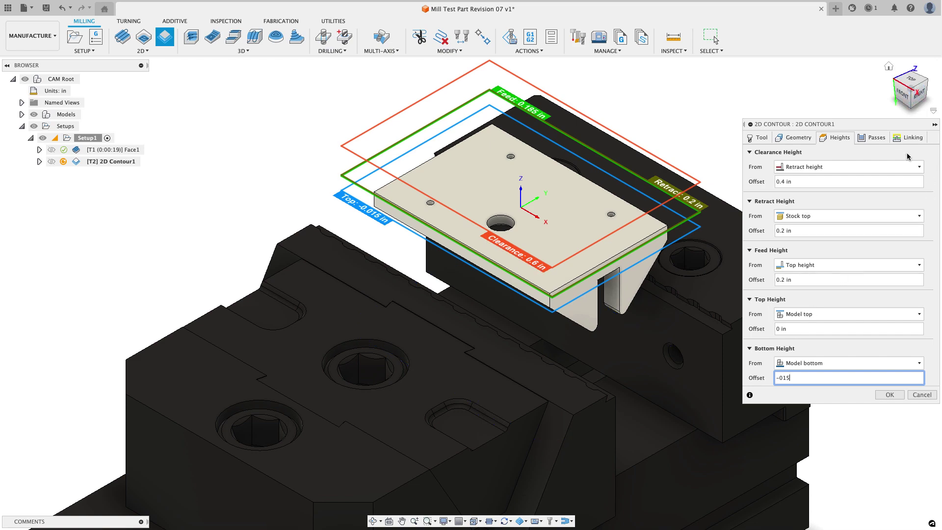
{"action": "type", "text": "5"}
Check the depth in the Right view and correct the bottom offset to -.015 in
{"action": "left_click", "coordinate": [919, 93]}
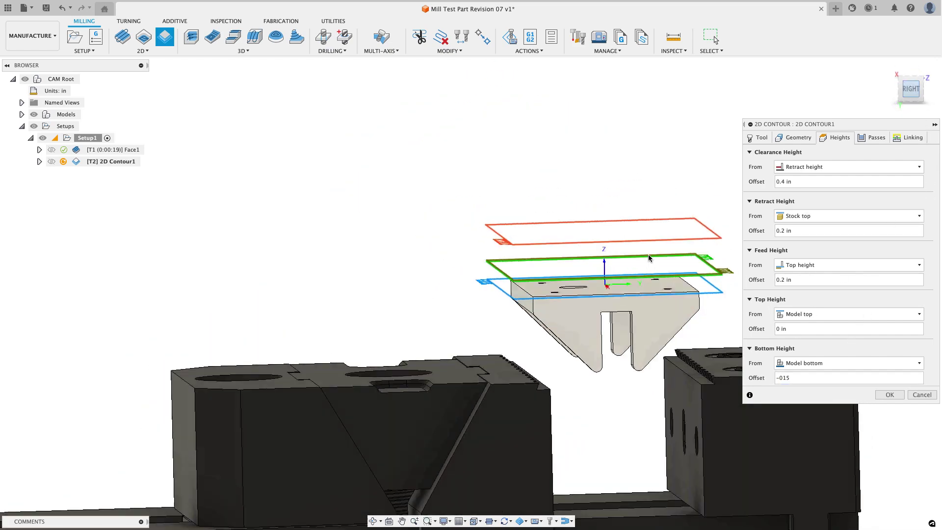
{"action": "left_click_drag", "start_coordinate": [812, 378], "coordinate": [754, 375]}
{"action": "type", "text": "-.01"}
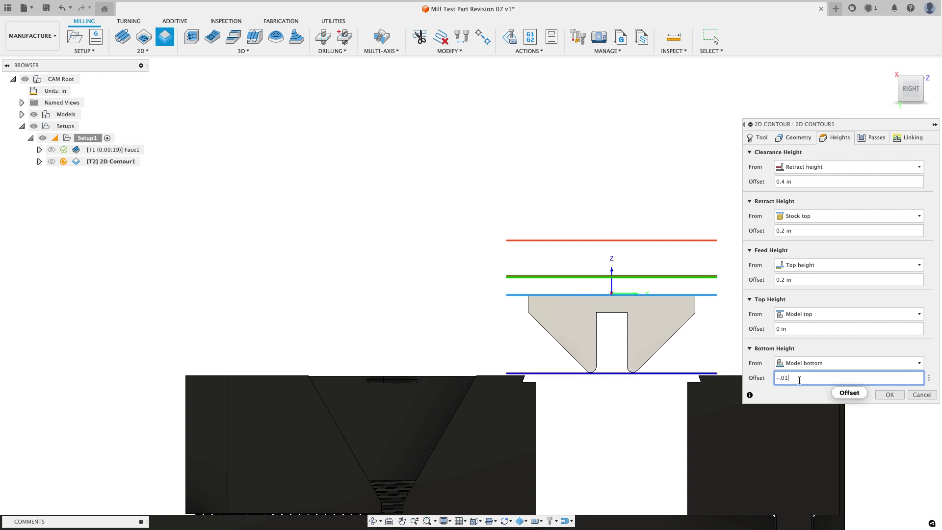
{"action": "scroll", "coordinate": [703, 377], "scroll_direction": "up", "scroll_amount": 3}
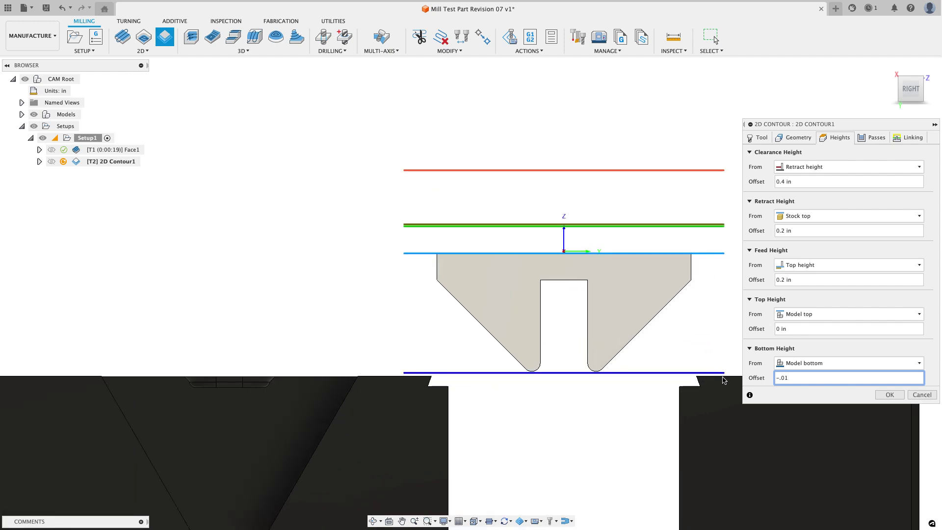
{"action": "type", "text": "5"}
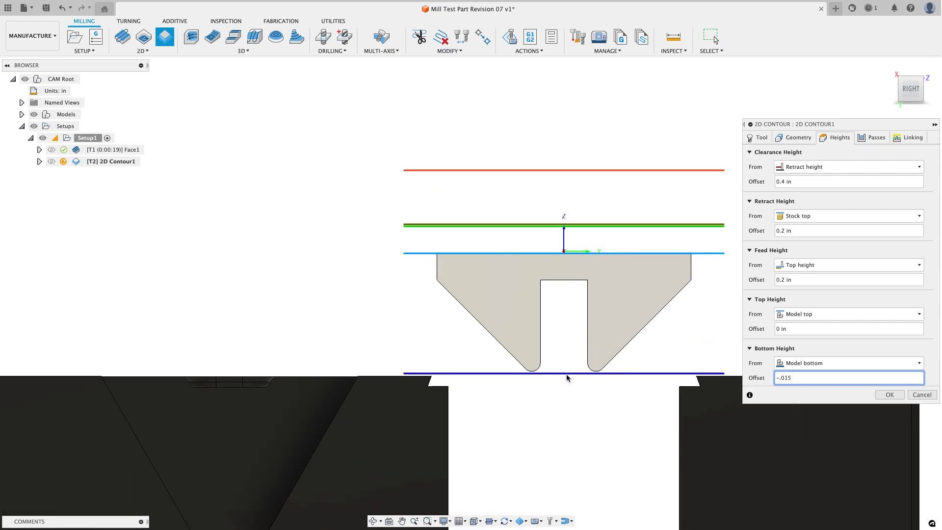
{"action": "scroll", "coordinate": [444, 378], "scroll_direction": "up", "scroll_amount": 2}
{"action": "scroll", "coordinate": [442, 371], "scroll_direction": "up", "scroll_amount": 2}
{"action": "scroll", "coordinate": [530, 385], "scroll_direction": "down", "scroll_amount": 3}
{"action": "middle_click_drag", "start_coordinate": [530, 384], "coordinate": [482, 383]}
{"action": "scroll", "coordinate": [483, 356], "scroll_direction": "down", "scroll_amount": 3}
Enable roughing passes with a .06 maximum stepover and set the finishing stepover to .04
{"action": "middle_click_drag", "start_coordinate": [519, 345], "coordinate": [611, 255], "text": "shift"}
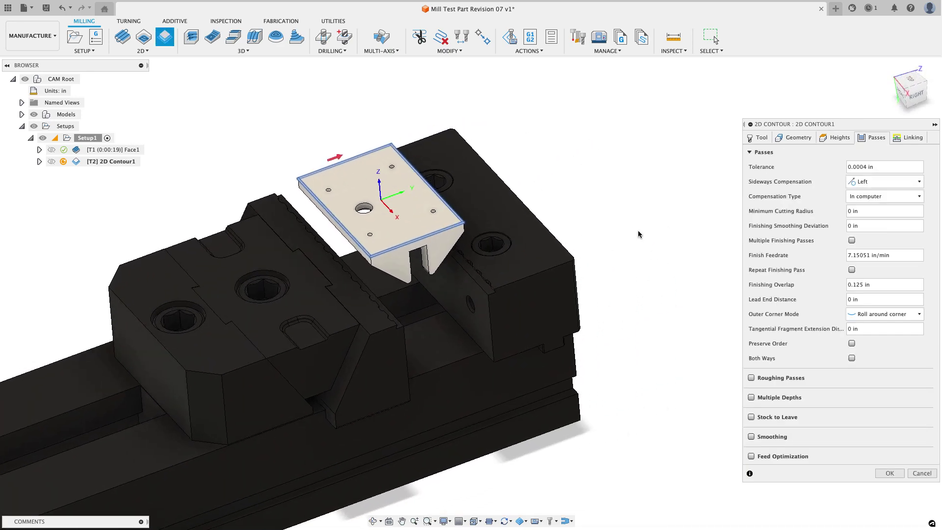
{"action": "middle_click_drag", "start_coordinate": [639, 234], "coordinate": [649, 231], "text": "shift"}
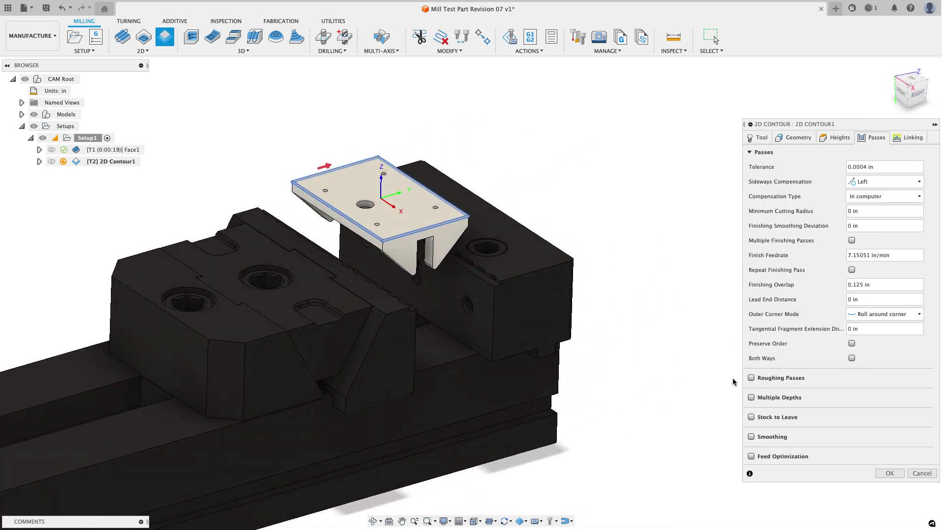
{"action": "left_click", "coordinate": [752, 378]}
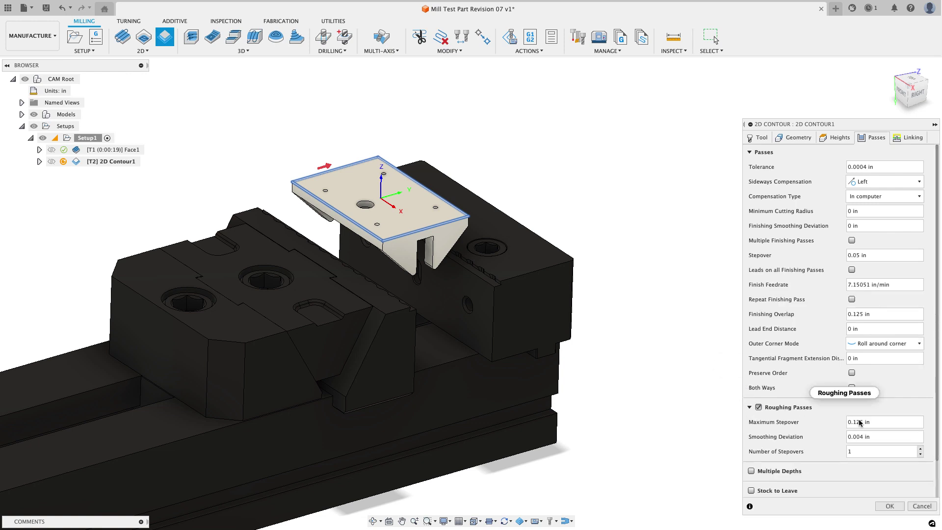
{"action": "key", "text": "Tab"}
{"action": "type", "text": ".05"}
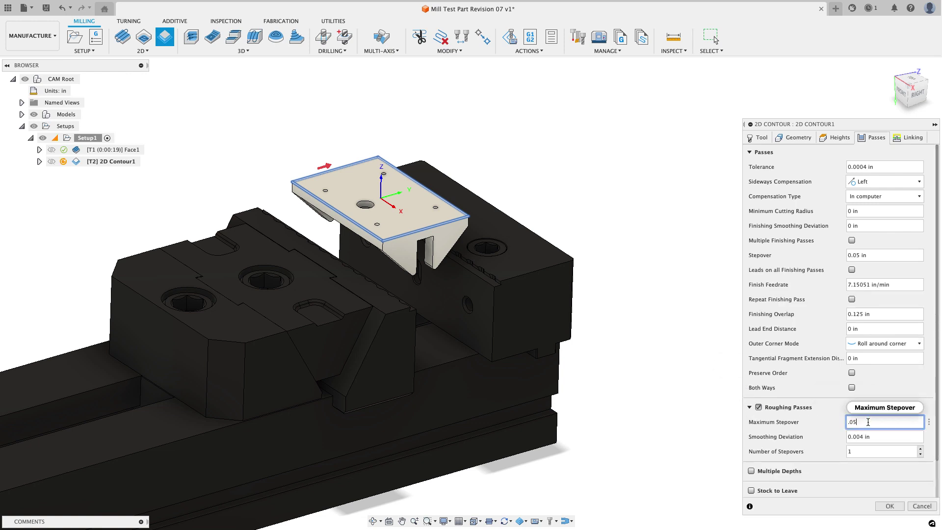
{"action": "key", "text": "BackSpace"}
{"action": "type", "text": "6"}
{"action": "left_click", "coordinate": [883, 256]}
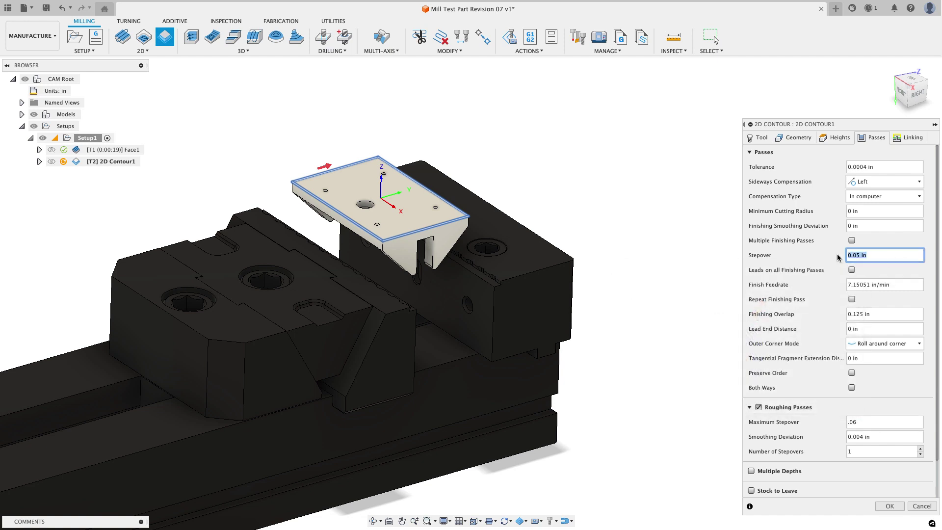
{"action": "type", "text": ".04"}
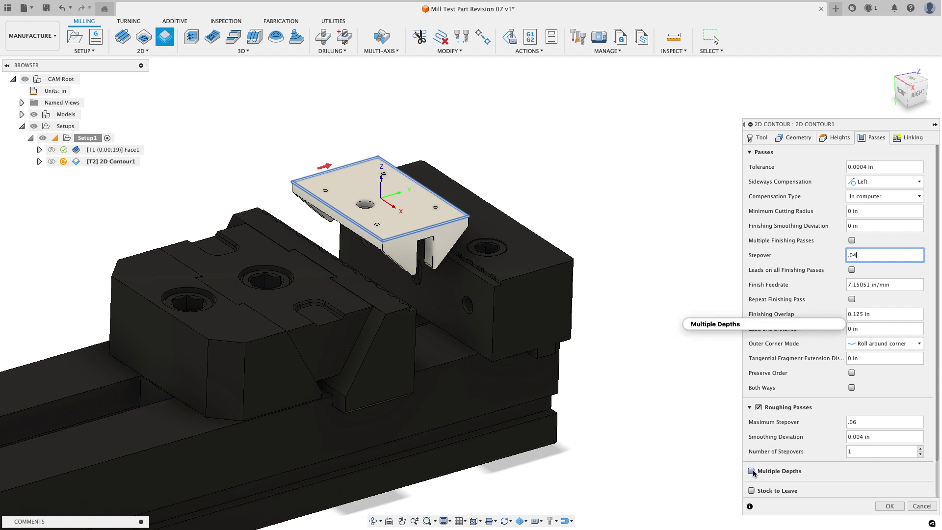
{"action": "mouse_move", "coordinate": [798, 471]}
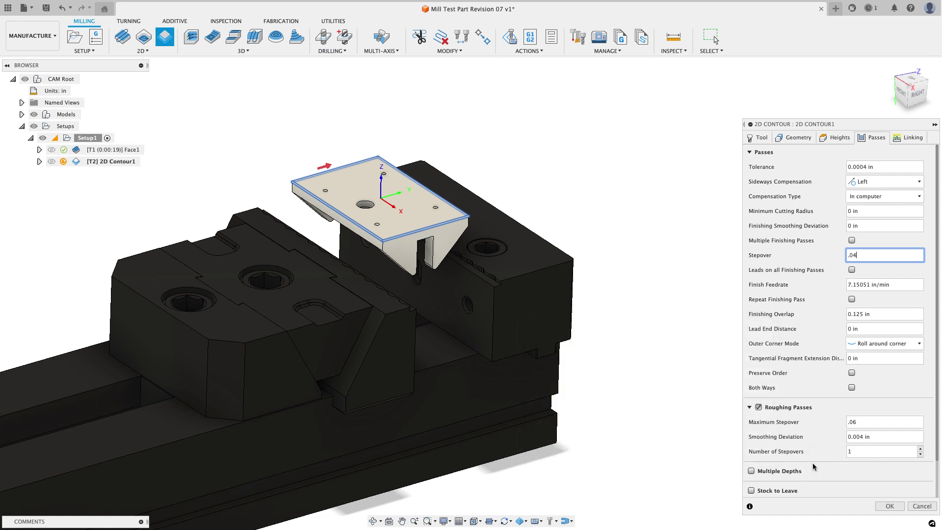
{"action": "left_click", "coordinate": [881, 315]}
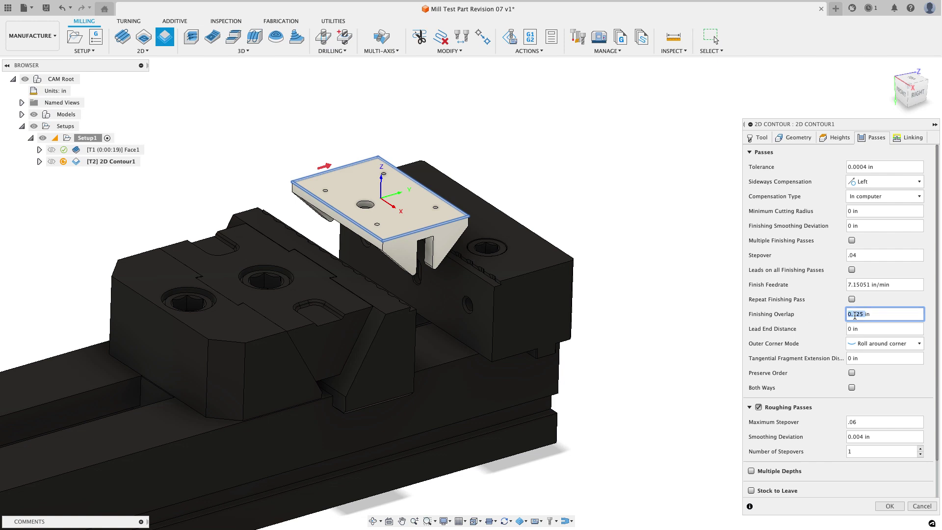
{"action": "mouse_move", "coordinate": [900, 314]}
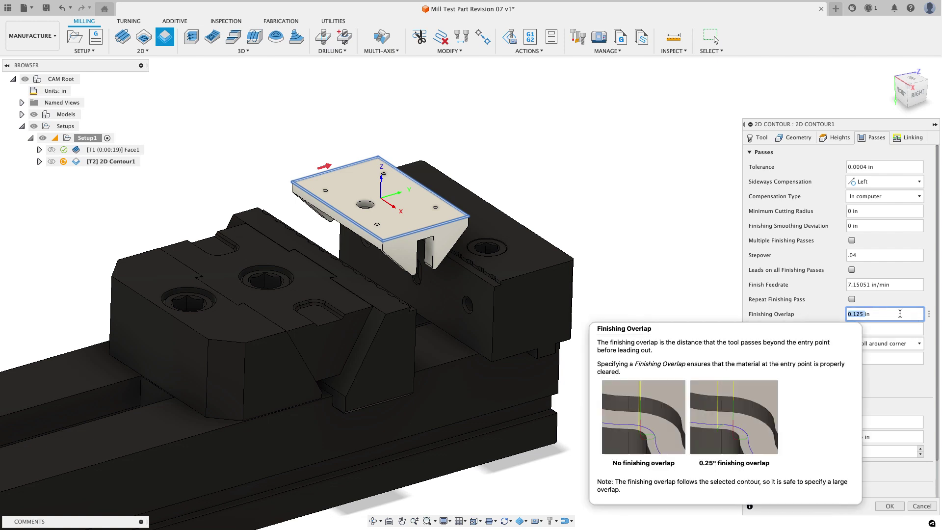
{"action": "left_click", "coordinate": [929, 314]}
{"action": "left_click", "coordinate": [901, 410]}
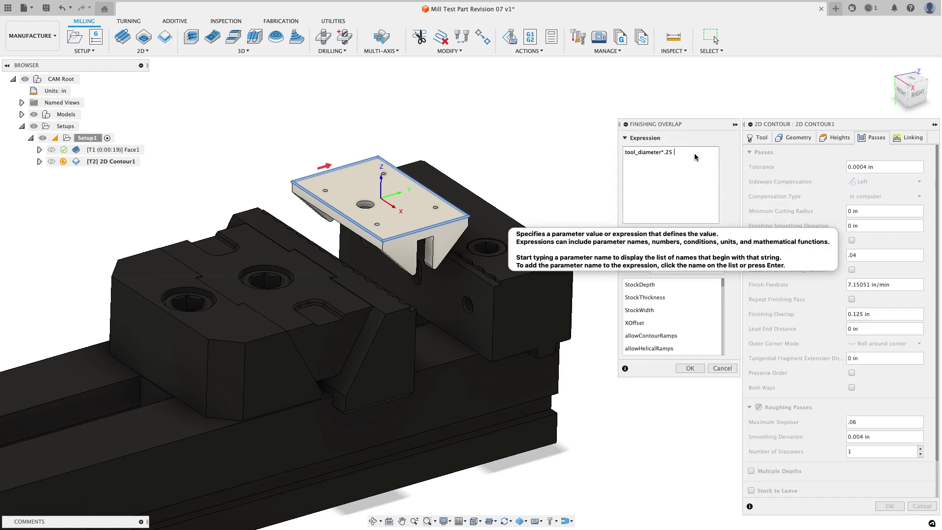
{"action": "left_click", "coordinate": [721, 368]}
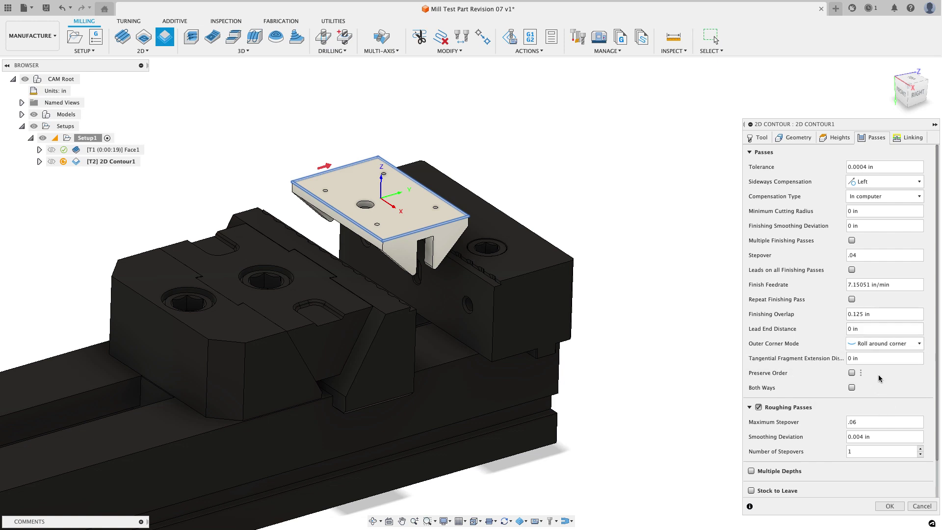
Place the contour's entry position on the part's edge
{"action": "left_click", "coordinate": [911, 137]}
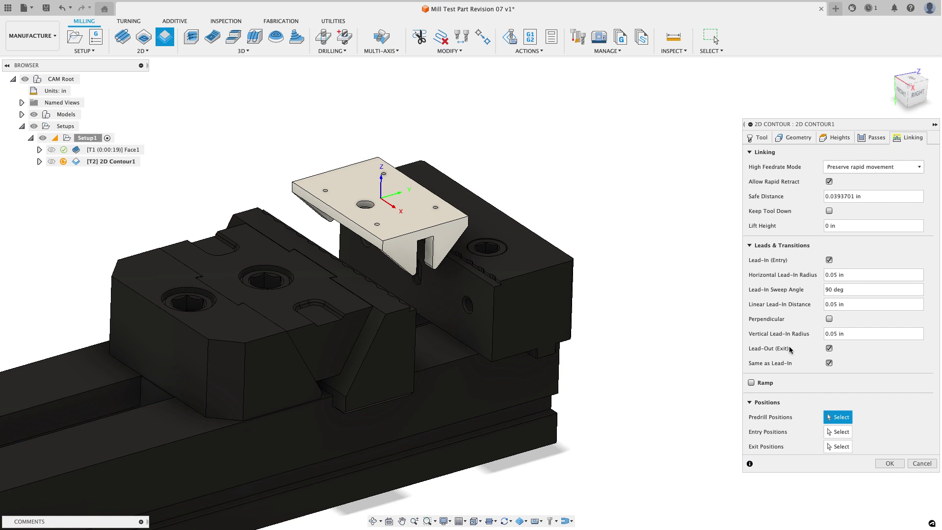
{"action": "left_click", "coordinate": [838, 431]}
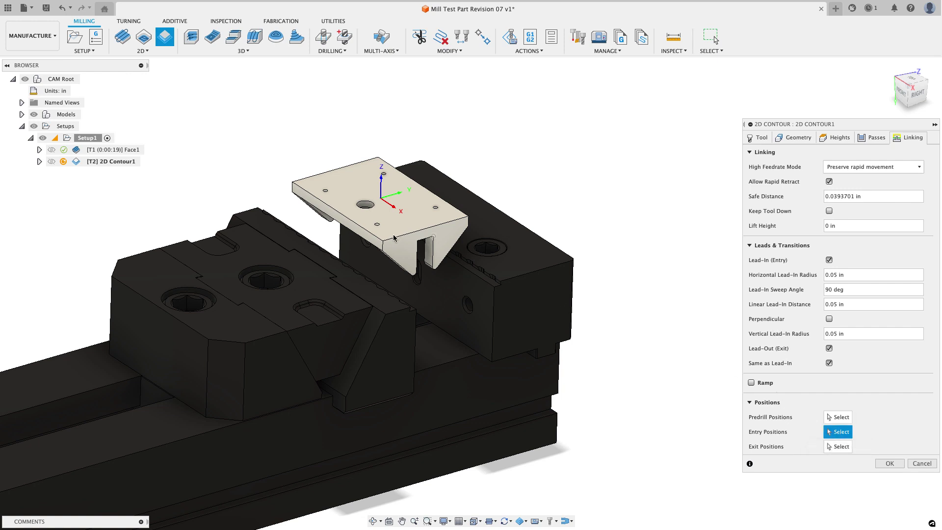
{"action": "scroll", "coordinate": [377, 245], "scroll_direction": "up", "scroll_amount": 2}
{"action": "left_click", "coordinate": [377, 244]}
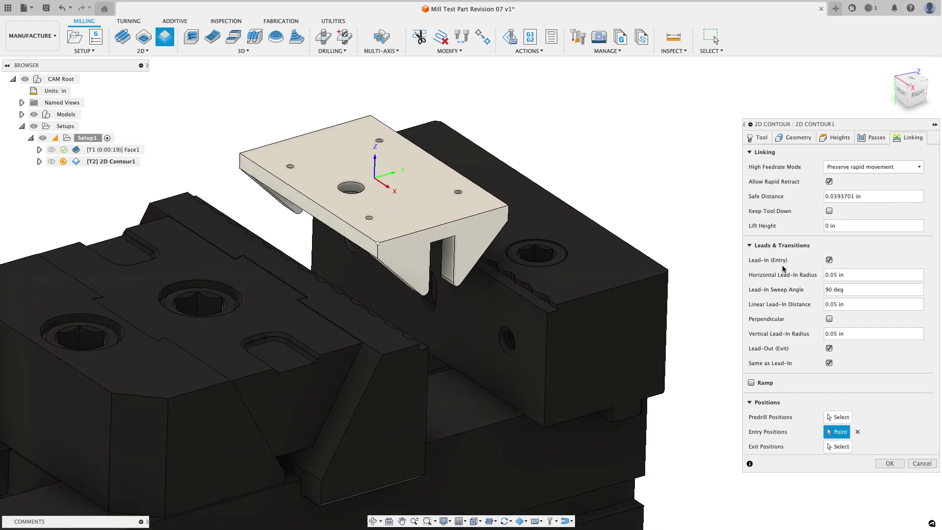
Set lead-in sweep angle to 0 and a separate lead-out sweep angle of 45
{"action": "left_click", "coordinate": [854, 291]}
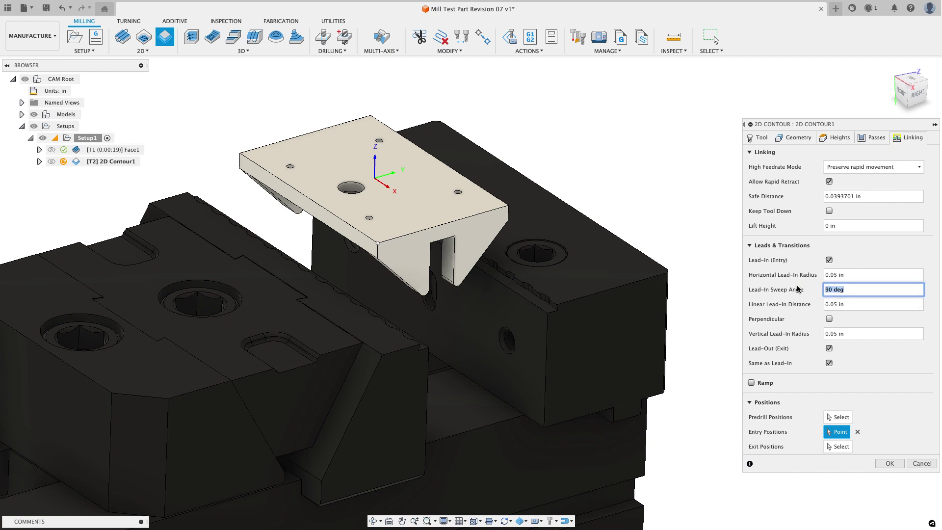
{"action": "type", "text": "0"}
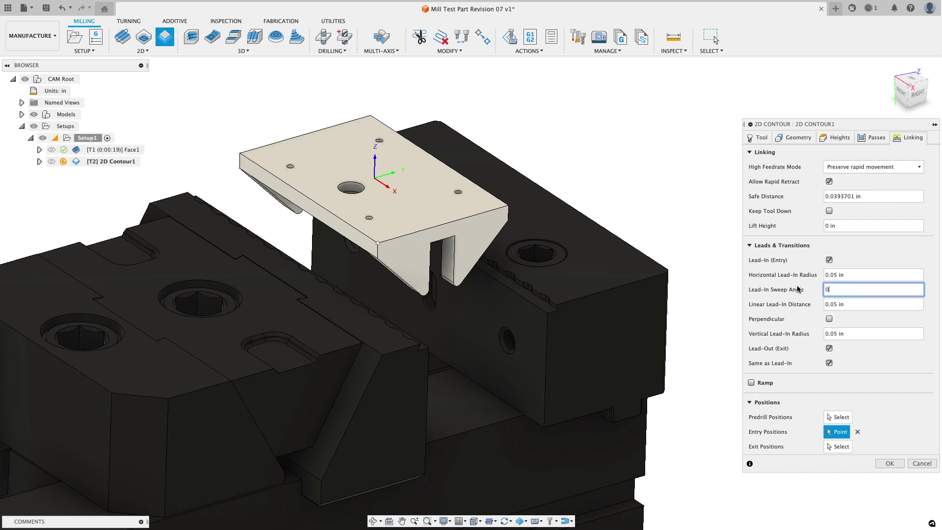
{"action": "left_click", "coordinate": [829, 363]}
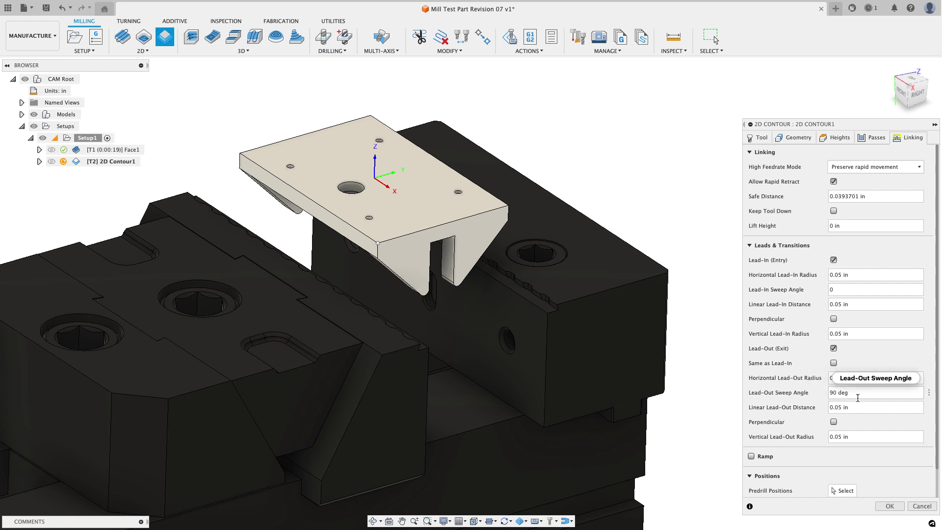
{"action": "left_click", "coordinate": [825, 393]}
{"action": "type", "text": "45"}
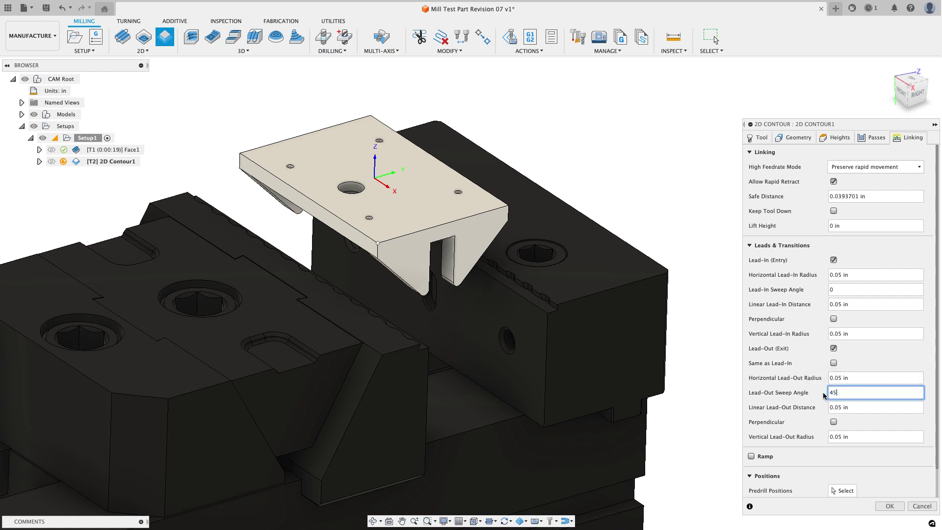
Accept the 2D Contour and inspect the generated 0:03:35 toolpath from several angles
{"action": "left_click", "coordinate": [889, 506]}
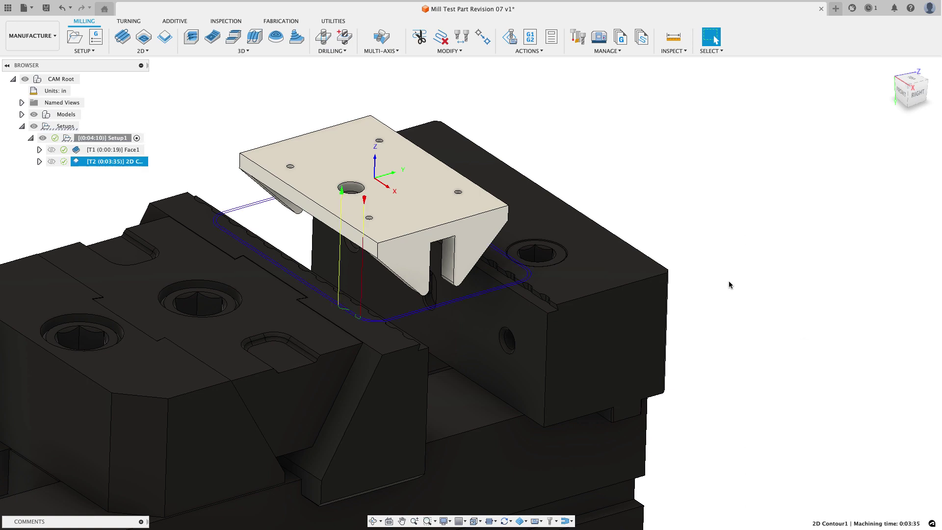
{"action": "middle_click_drag", "start_coordinate": [728, 284], "coordinate": [726, 295], "text": "shift"}
{"action": "middle_click_drag", "start_coordinate": [266, 281], "coordinate": [388, 269], "text": "shift"}
{"action": "mouse_move", "coordinate": [728, 261]}
{"action": "middle_mouse_down", "text": "shift"}
{"action": "mouse_move", "coordinate": [753, 246]}
{"action": "mouse_move", "coordinate": [738, 259]}
{"action": "middle_mouse_up", "text": "shift"}
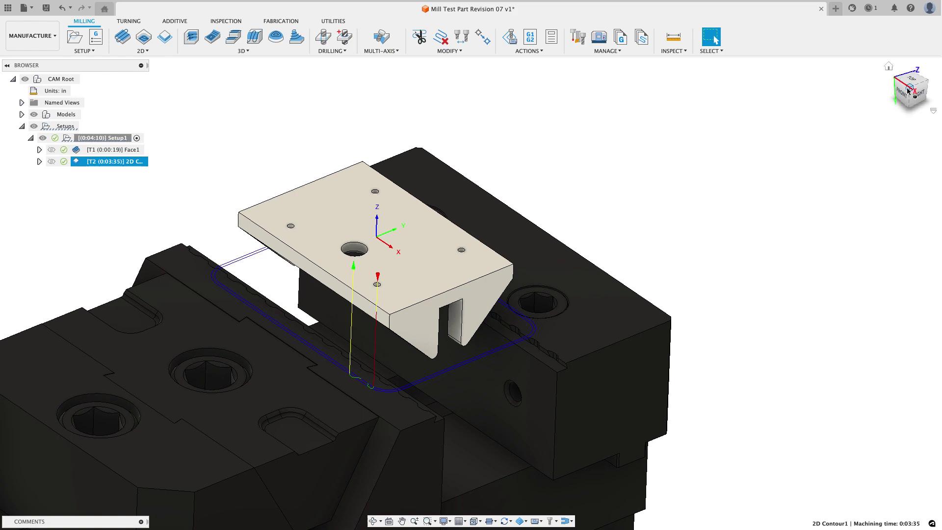
{"action": "scroll", "coordinate": [791, 138], "scroll_direction": "down", "scroll_amount": 5}
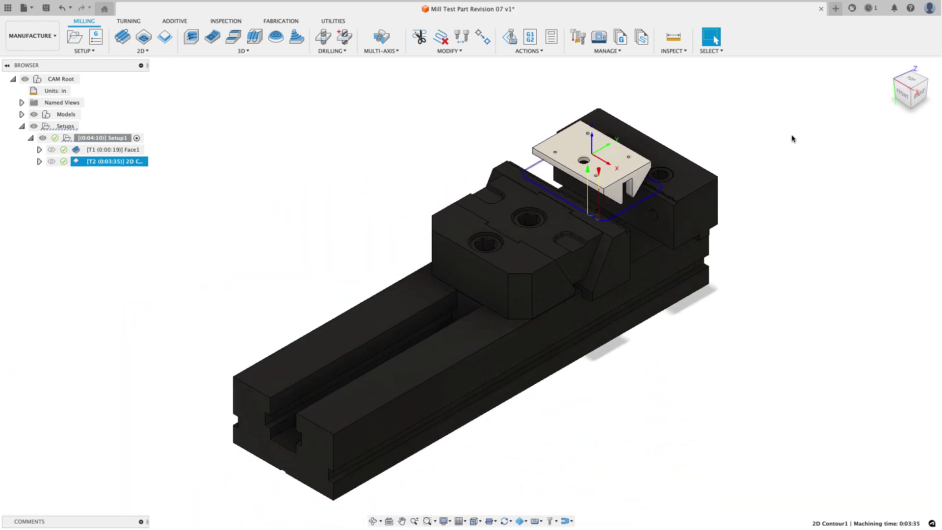
{"action": "scroll", "coordinate": [791, 139], "scroll_direction": "up", "scroll_amount": 3}
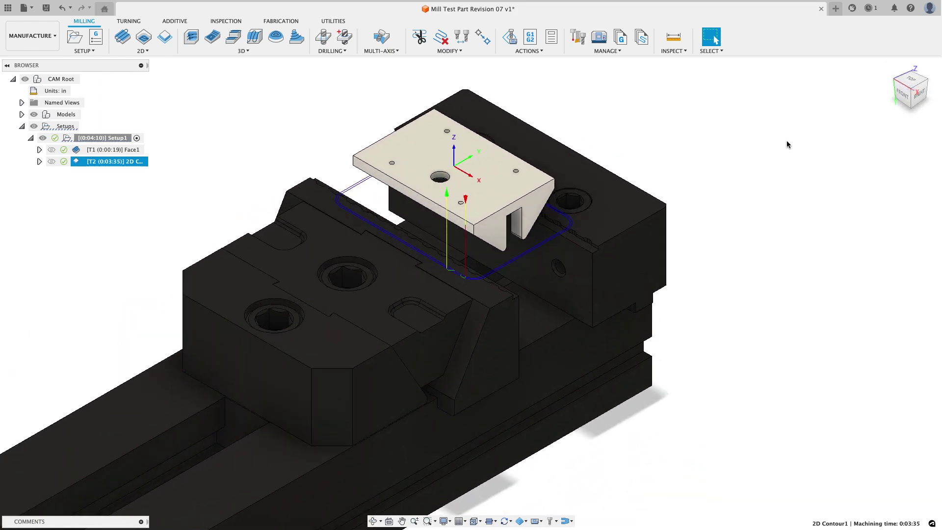